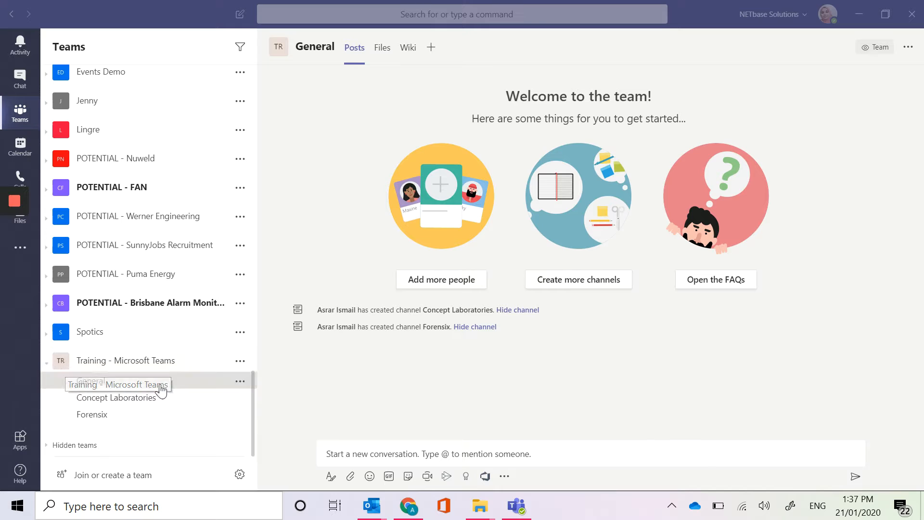
Open the Forensix channel of the Training - Microsoft Teams team and enlarge the interface display
click(128, 422)
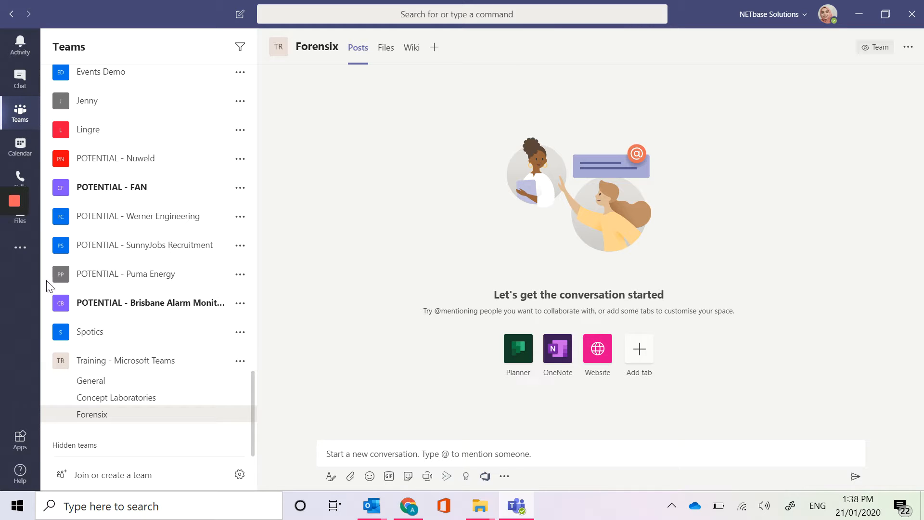
mouse_move(37, 267)
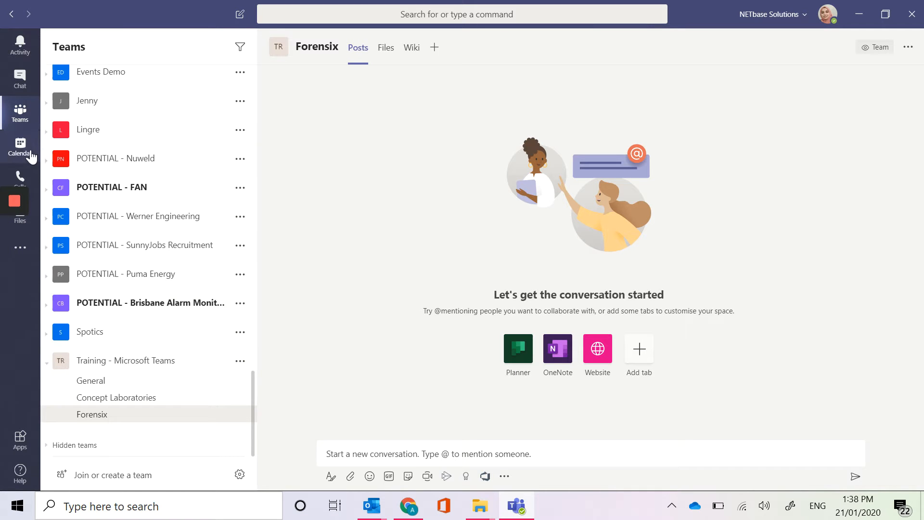
key(ctrl+0)
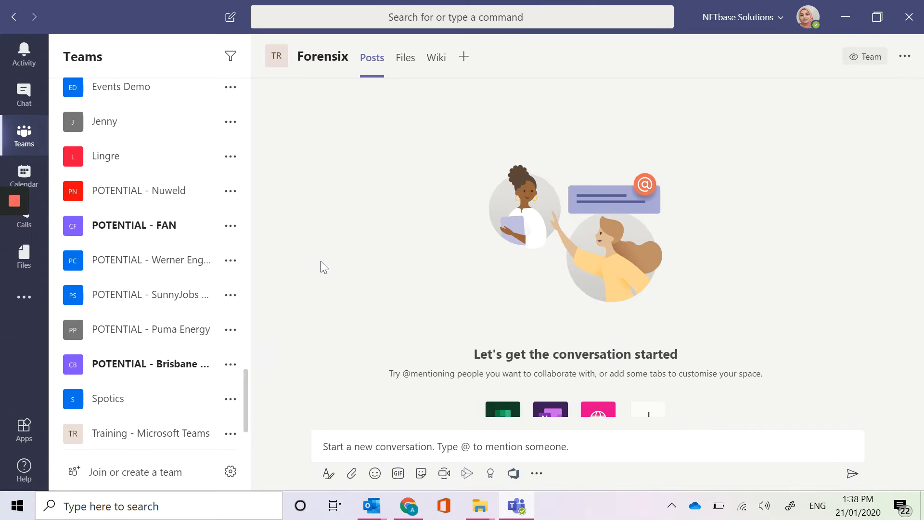
mouse_move(19, 296)
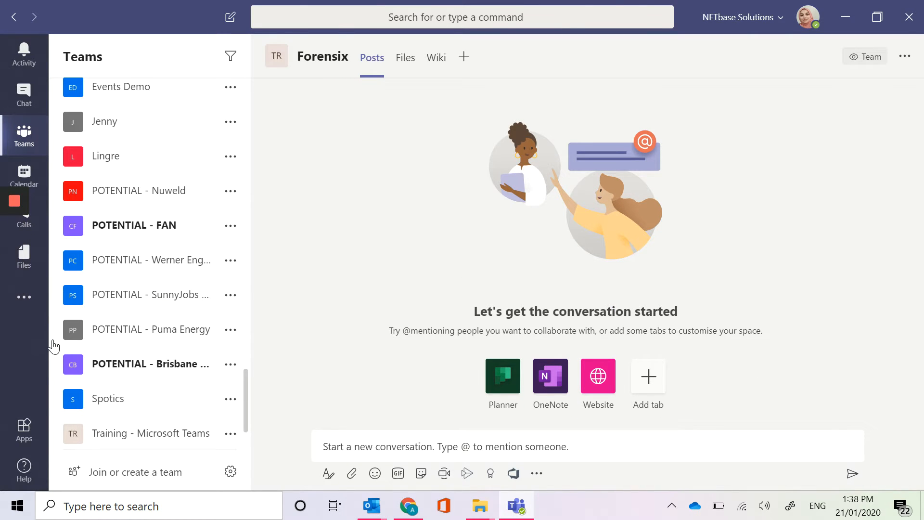
key(ctrl+plus)
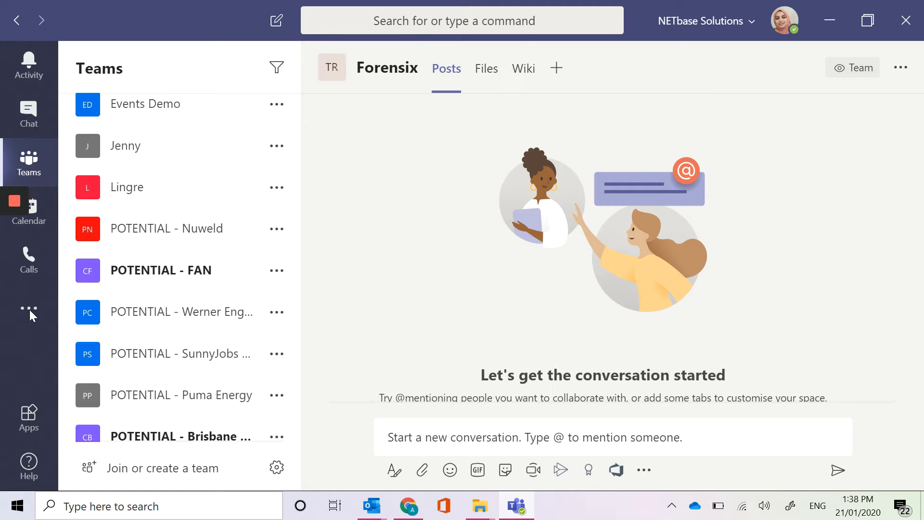
Open the Planner app in Teams and continue to its website in the browser
click(29, 309)
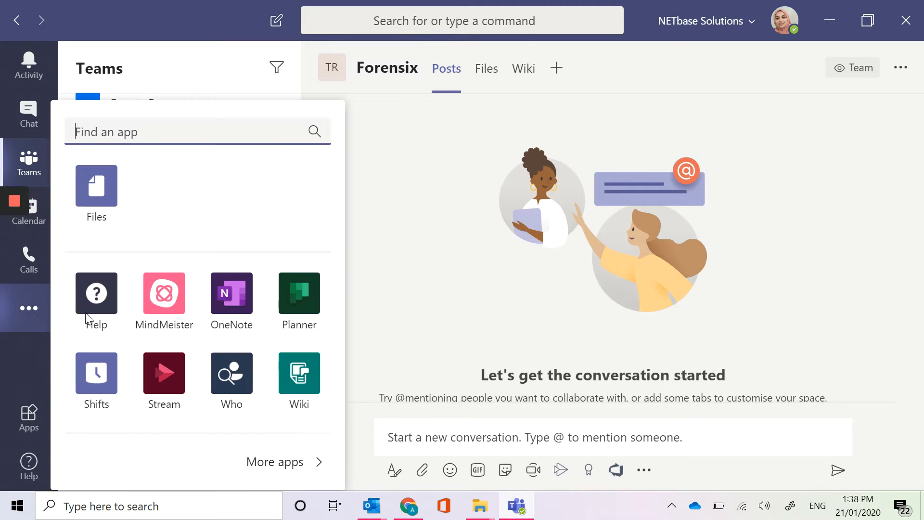
click(298, 306)
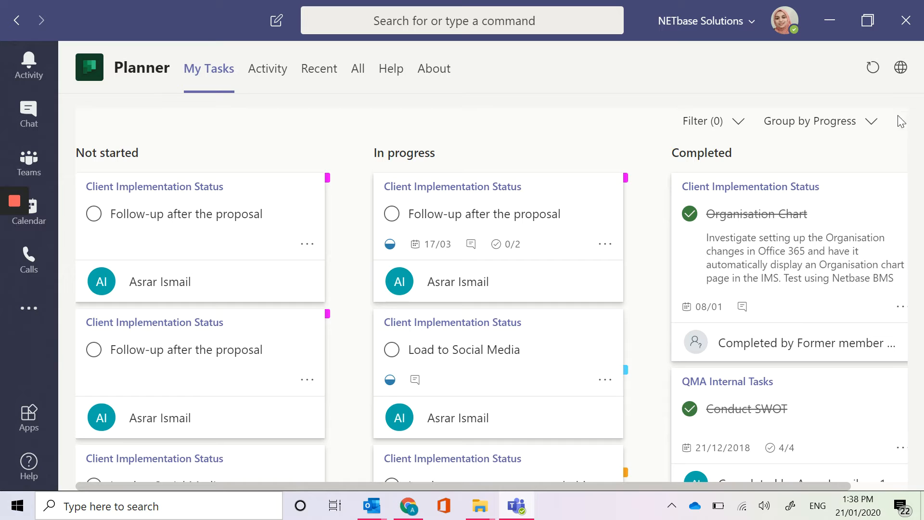
click(903, 68)
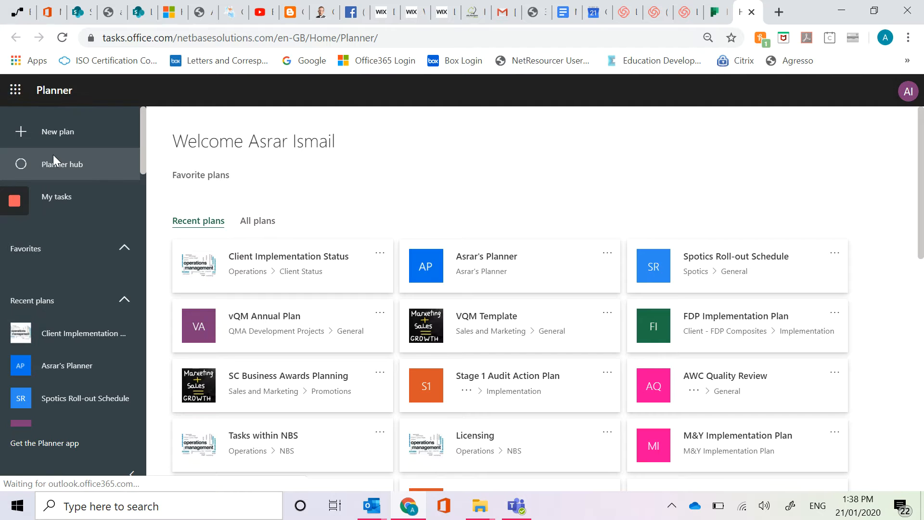
Start a new plan named "Training on Planner" and expand its additional options
click(56, 134)
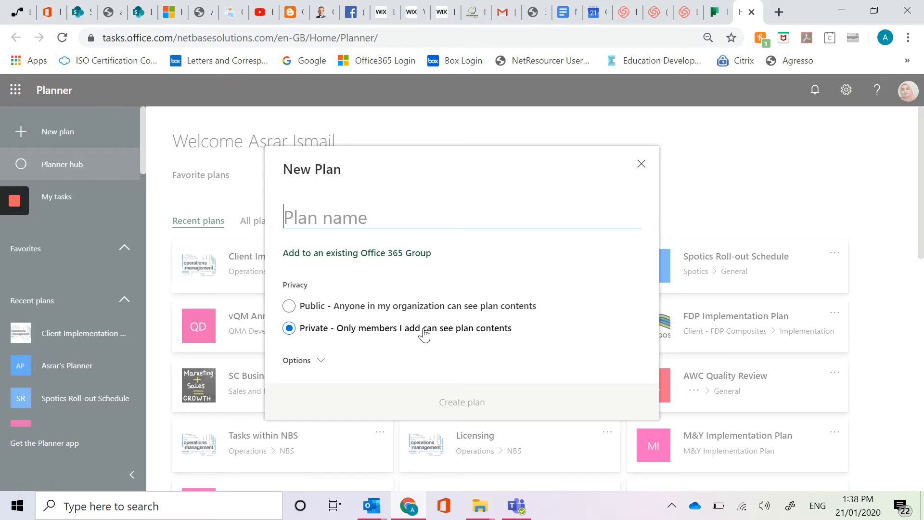
click(320, 361)
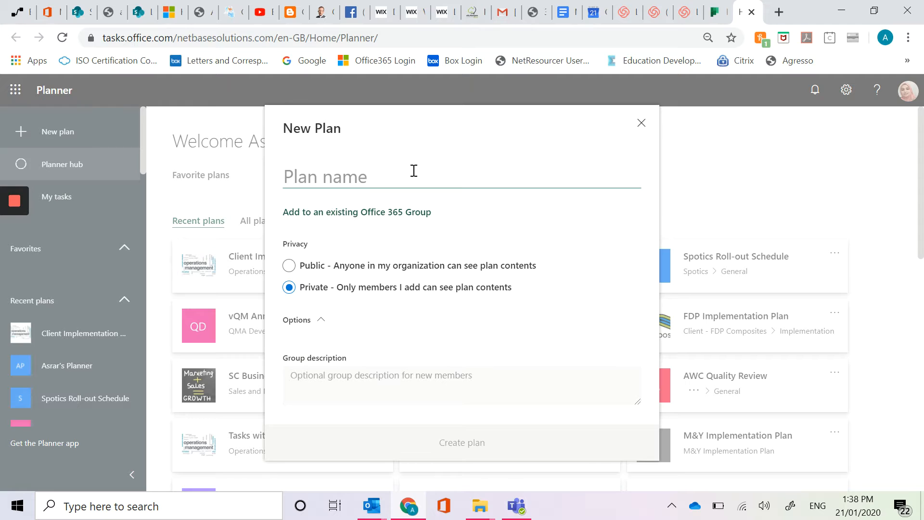
text(Trainin)
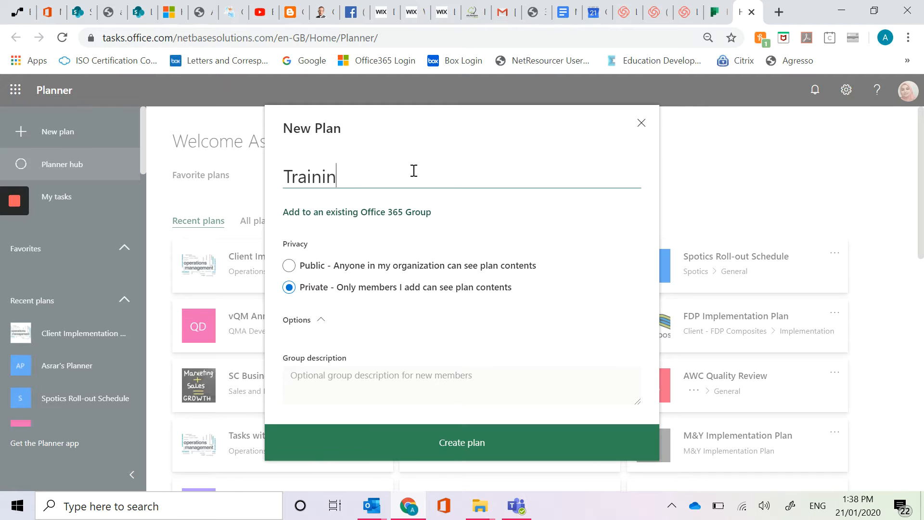
text(g on Planner)
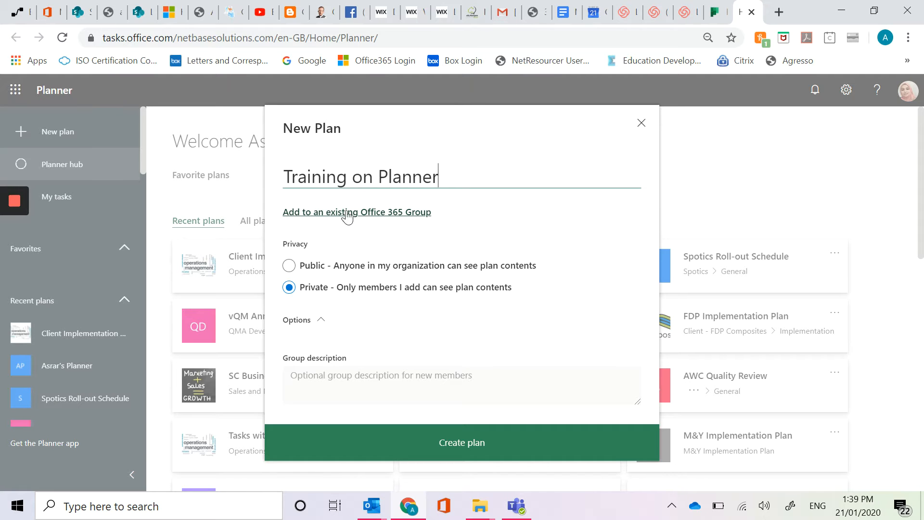
Assign the new plan to the existing Office 365 group "Training - Microsoft Teams"
click(419, 216)
scroll(452, 303, down, 5)
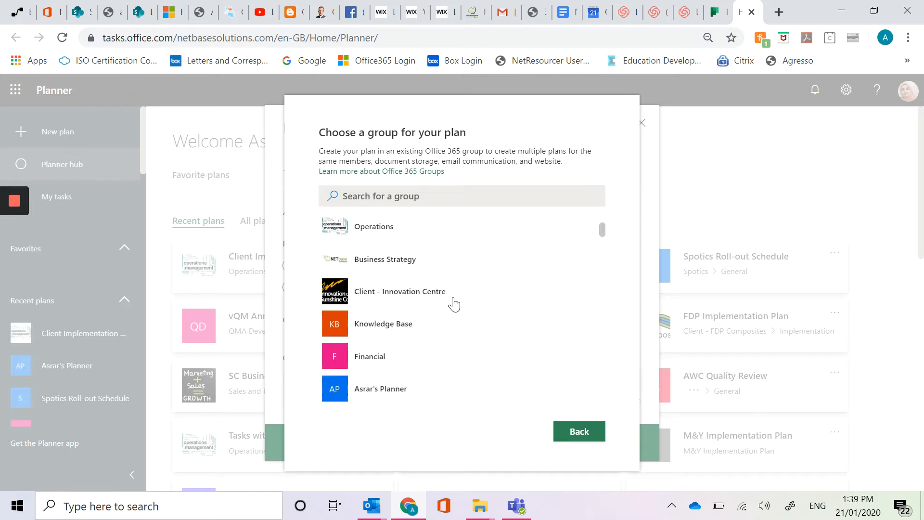
scroll(455, 312, down, 15)
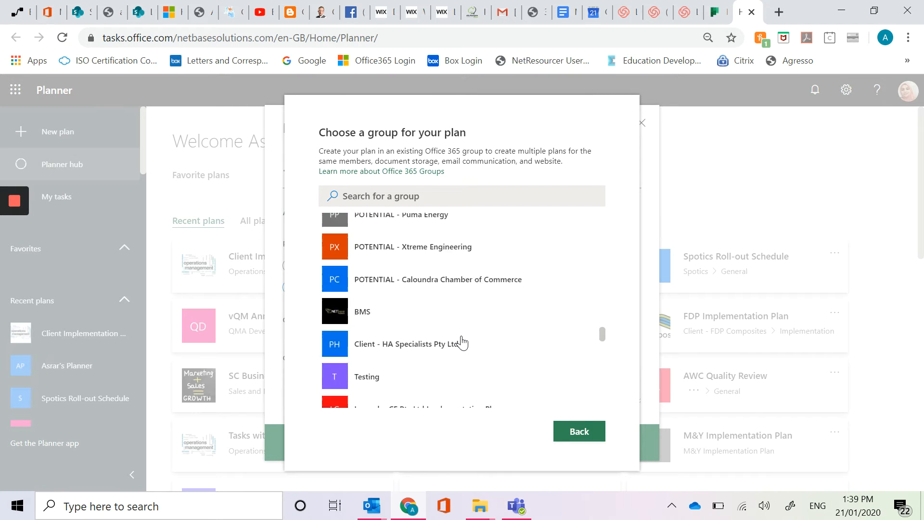
scroll(470, 350, down, 5)
click(469, 392)
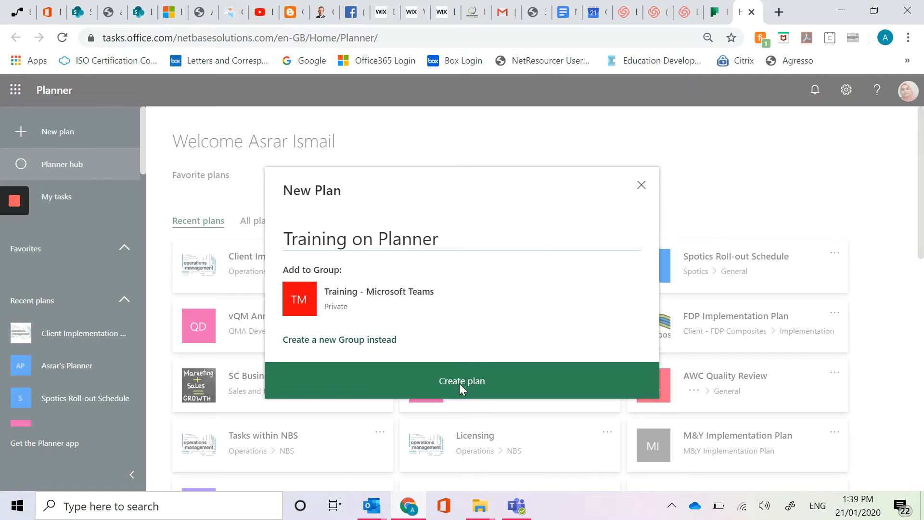
Switch to Microsoft Teams and view the General channel of the Training - Microsoft Teams team, dismissing the OneDrive notification
click(516, 506)
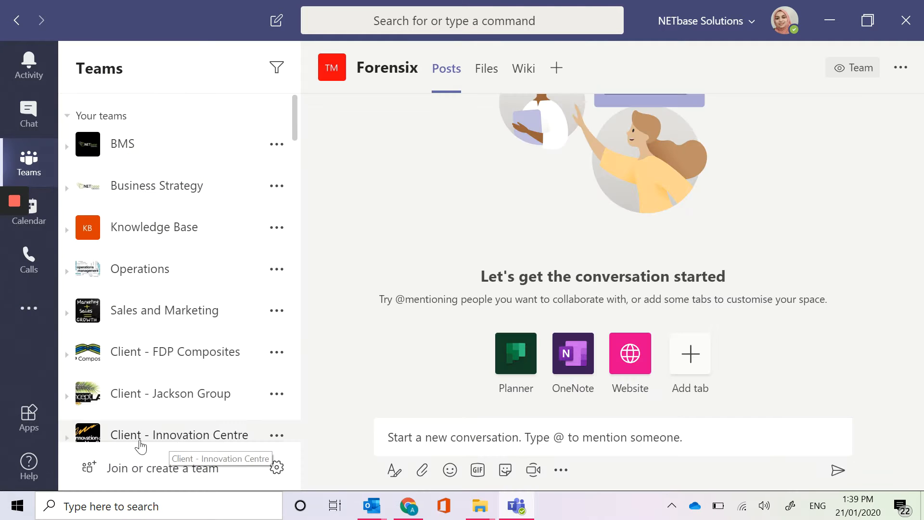
scroll(195, 416, down, 5)
scroll(193, 418, down, 9)
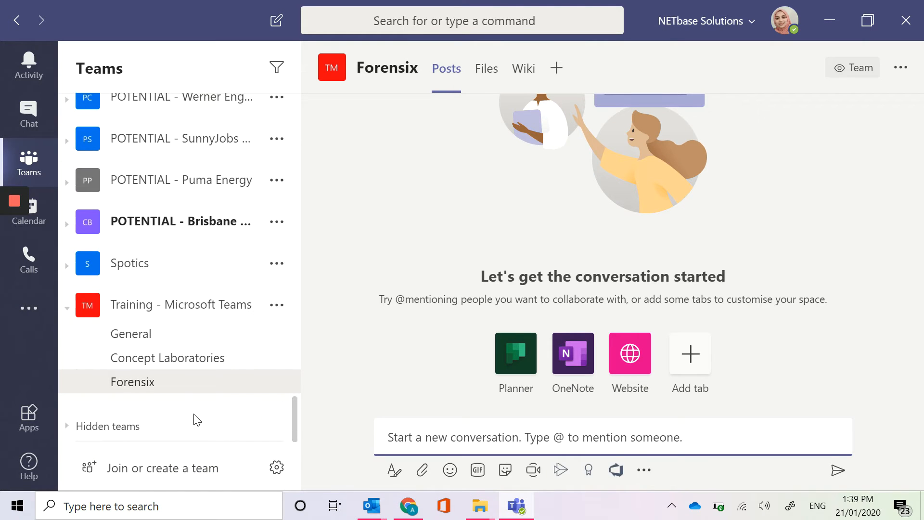
click(201, 330)
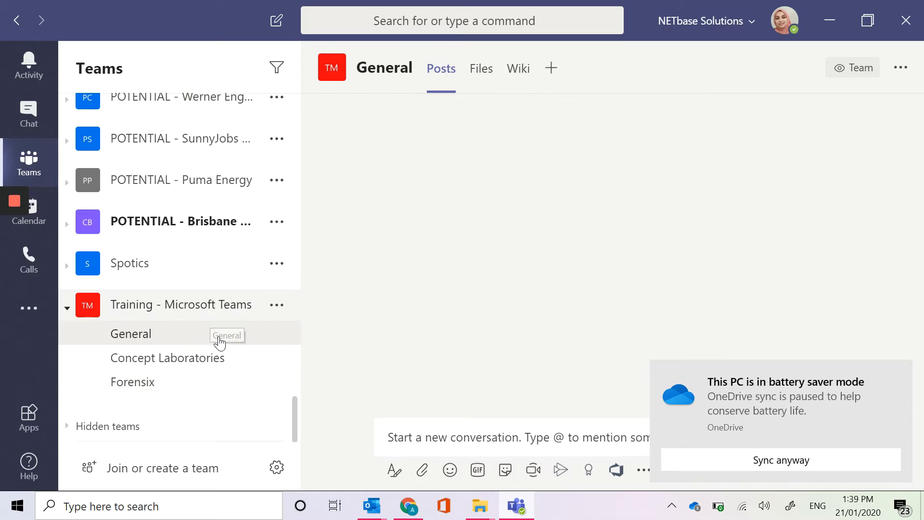
click(899, 381)
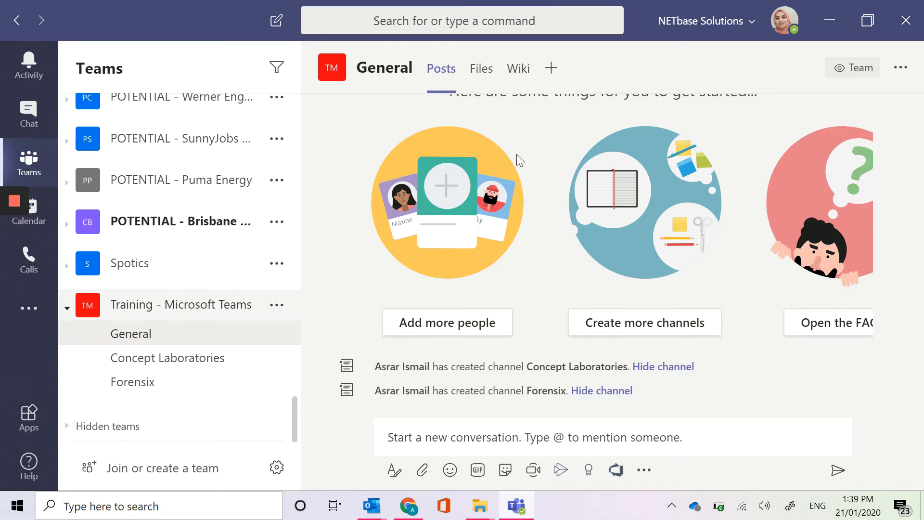
Return to Planner in the browser and create the "Training on Planner" plan
key(alt+Tab)
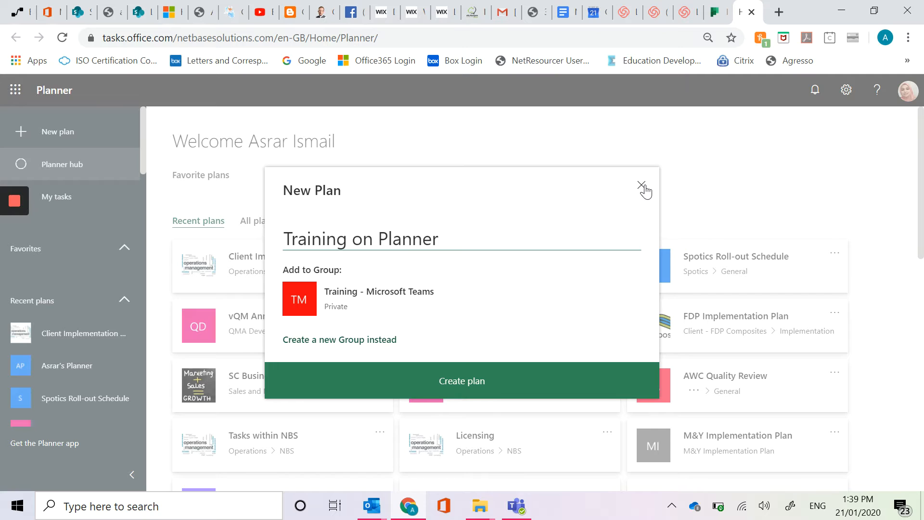
click(567, 379)
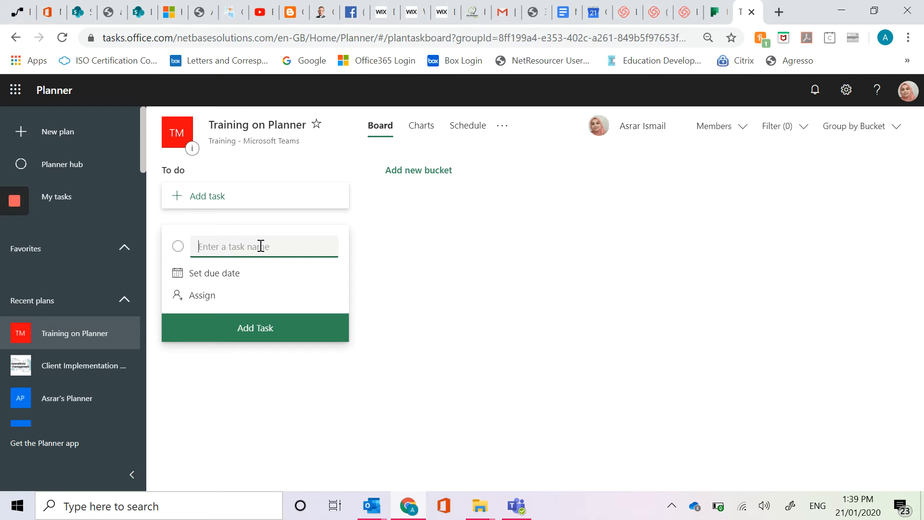
Add four tasks named Set, Assign, Work and Play to the To do bucket
text(Set)
key(Return)
text(Ass)
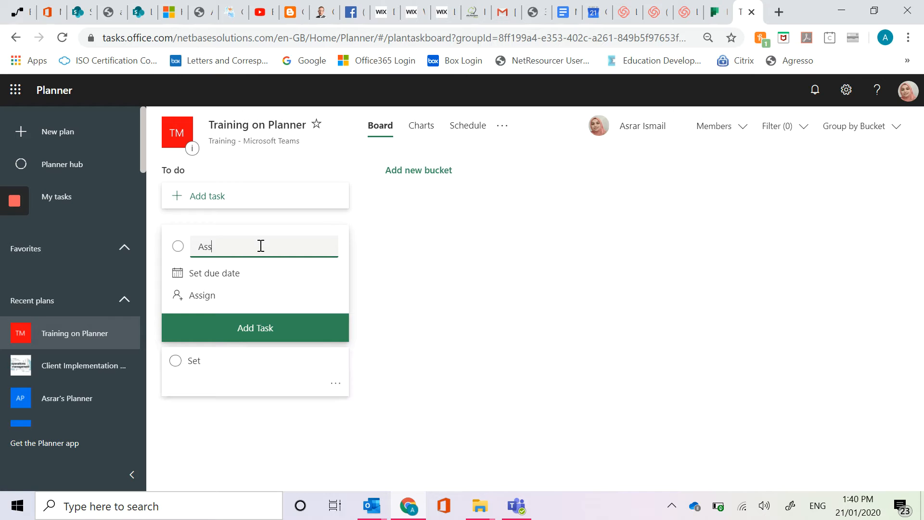
text(ign)
key(Return)
text(Work)
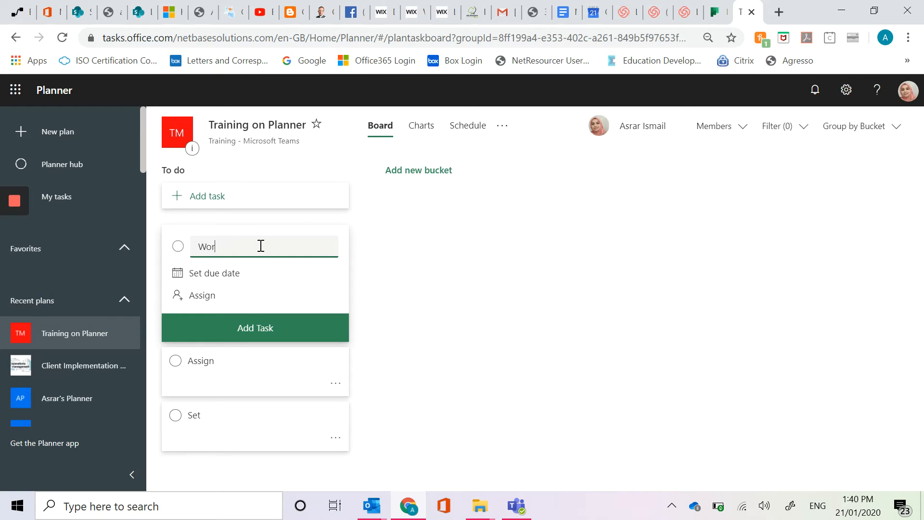
key(Return)
text(Play)
key(Return)
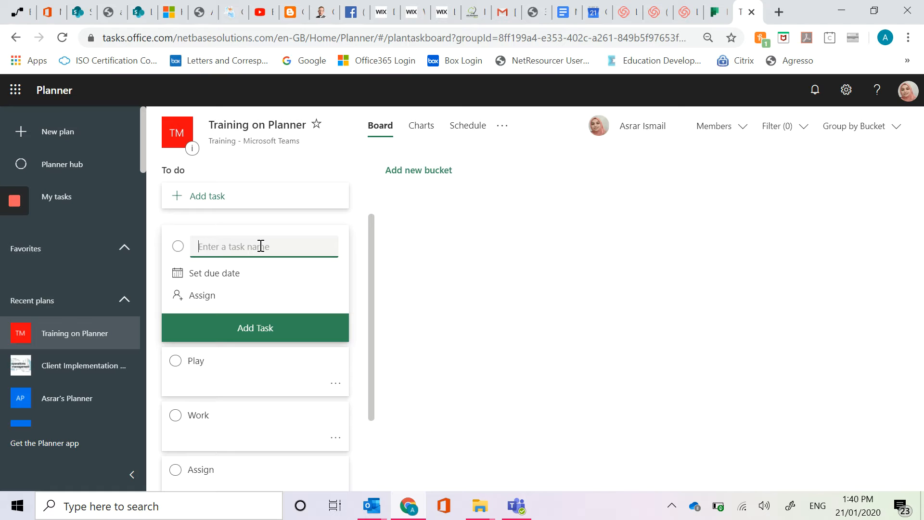
scroll(291, 294, down, 2)
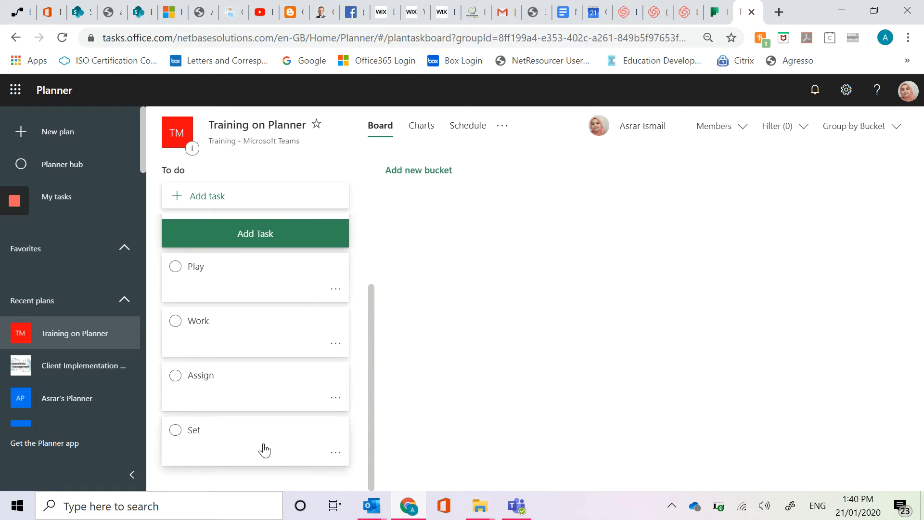
scroll(316, 270, up, 1)
Add two new buckets to the board named "In progress" and "Completed"
click(199, 170)
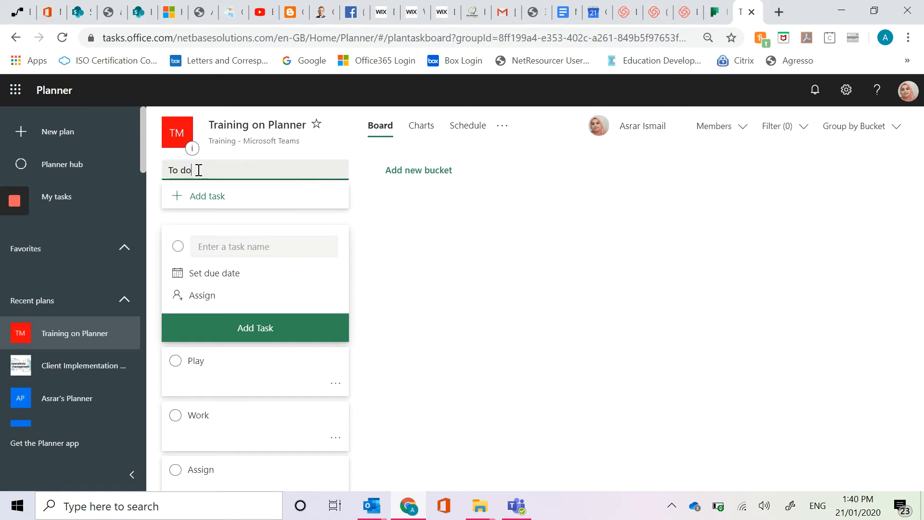
click(429, 170)
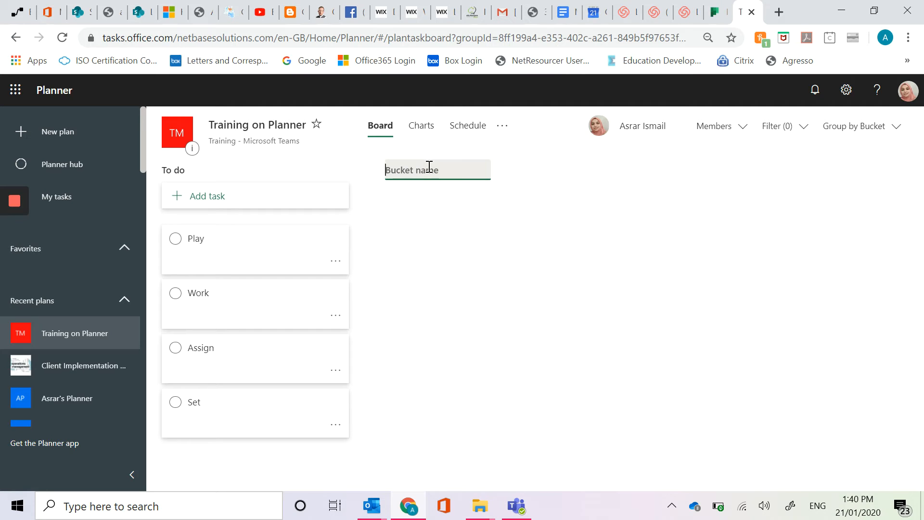
text(In progress)
key(Return)
click(688, 173)
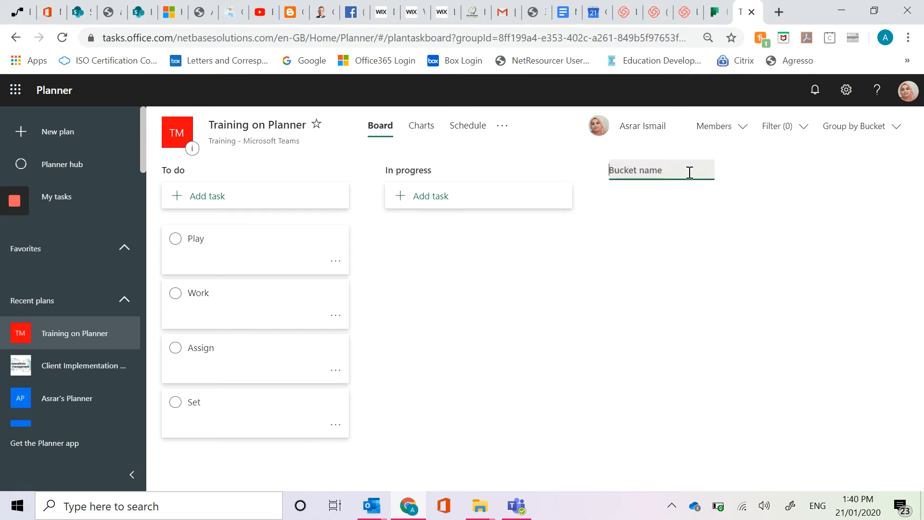
text(Completed)
key(Return)
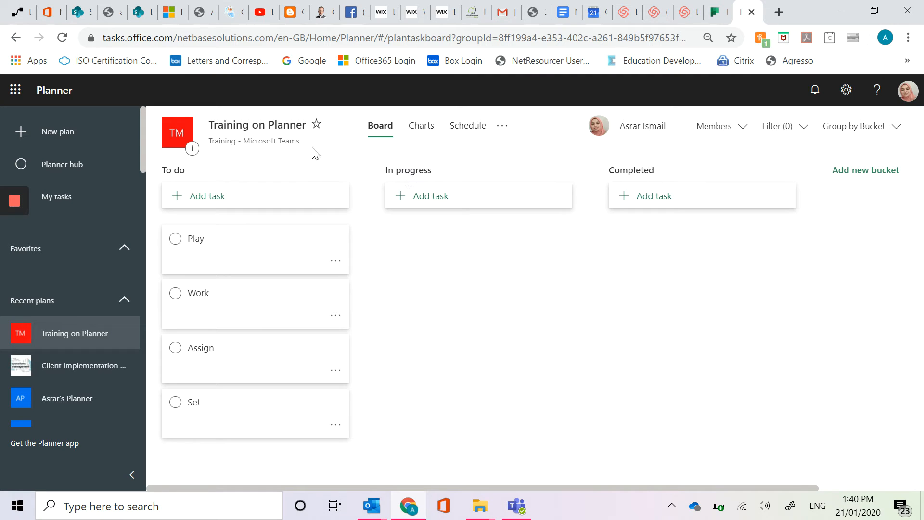
click(202, 168)
key(ctrl+shift+Left)
key(ctrl+shift+Left)
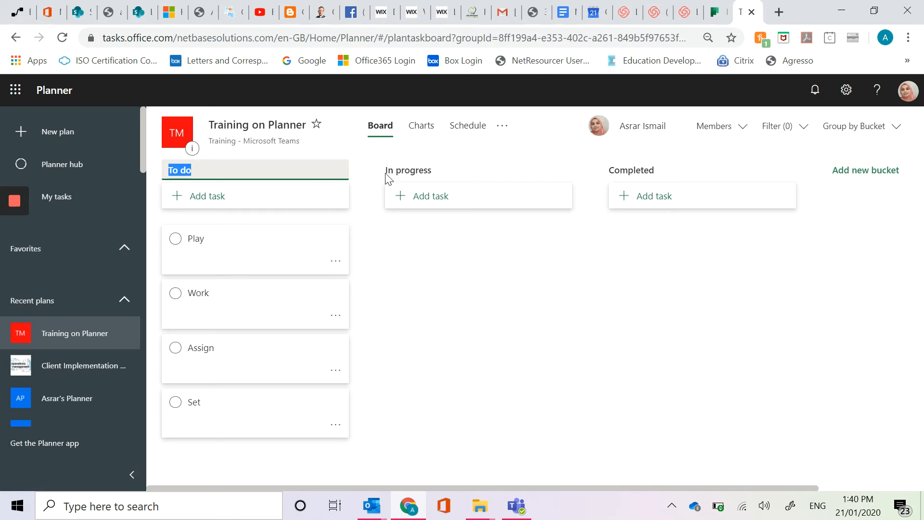
click(500, 300)
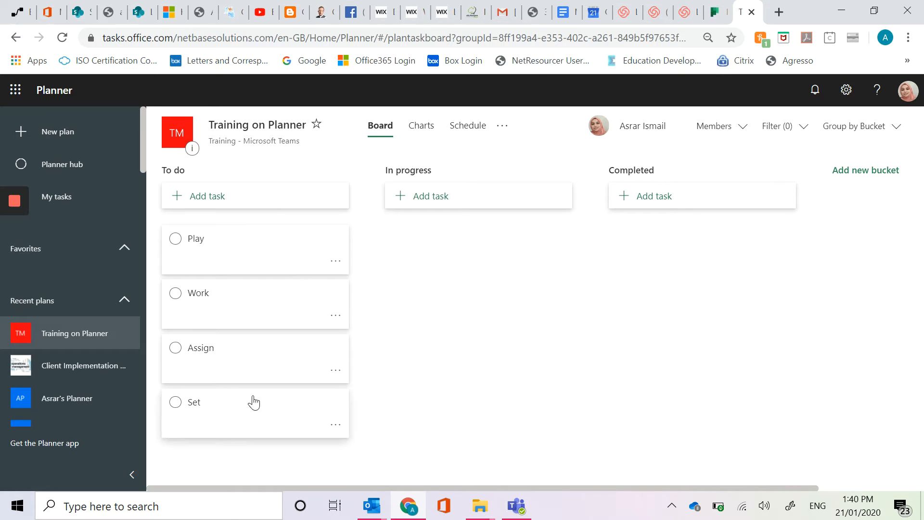
Open the Set task and add three checklist items named "Check Licensing", "Identify Licensing" and "Etc."
click(272, 399)
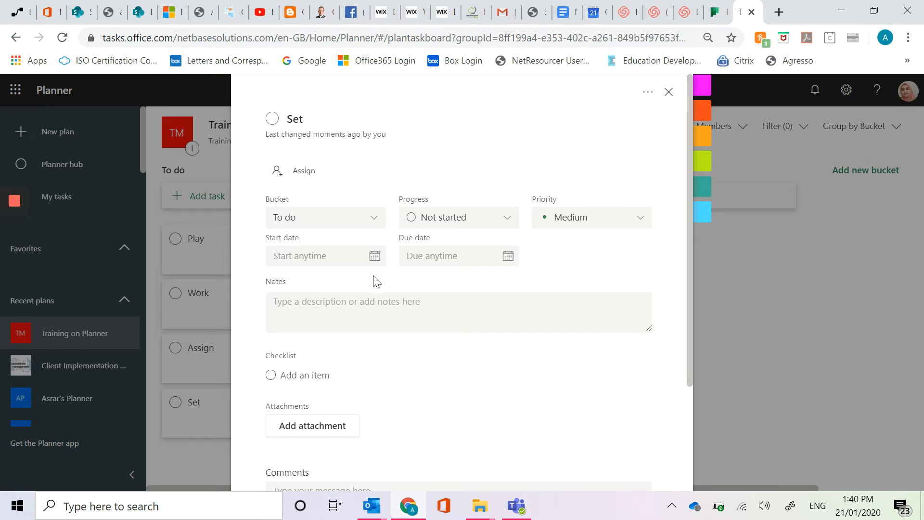
click(355, 381)
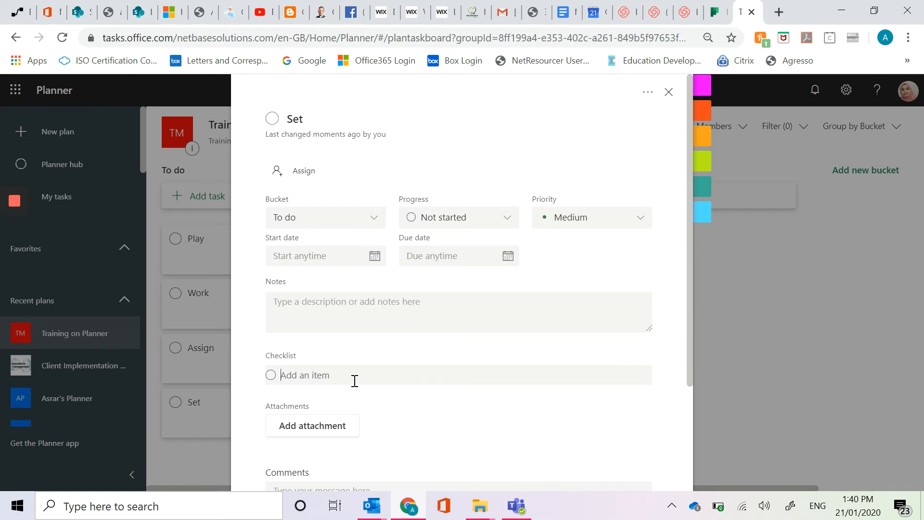
text(Check Licensing)
key(Return)
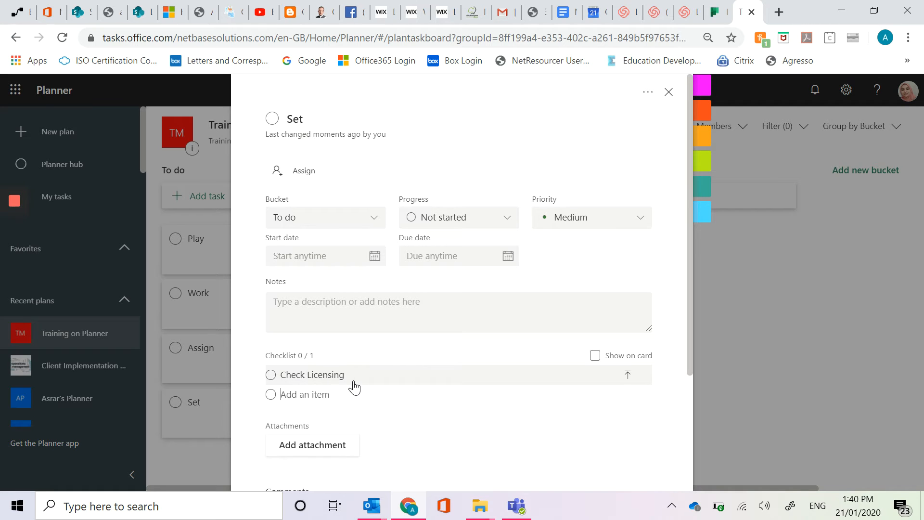
text(Mod)
key(BackSpace)
key(BackSpace)
key(BackSpace)
text(Identify Licensing)
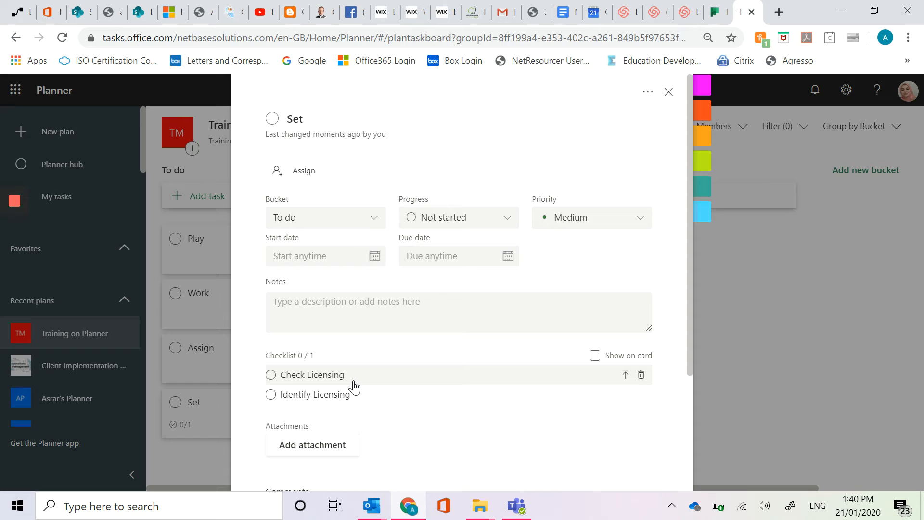
key(Return)
text(Etc.)
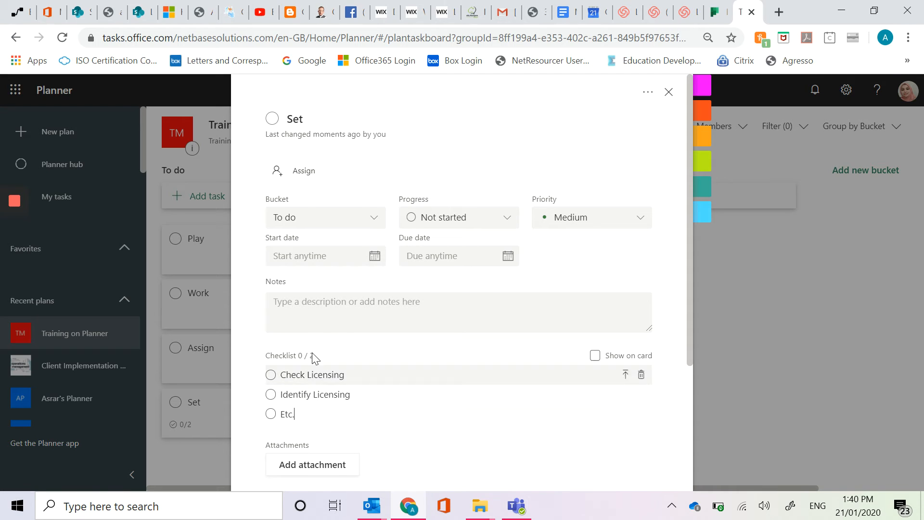
Enter a row of dots as the Set task's notes and schedule it to start 22/01/2020 and be due 24/01/2020
click(333, 313)
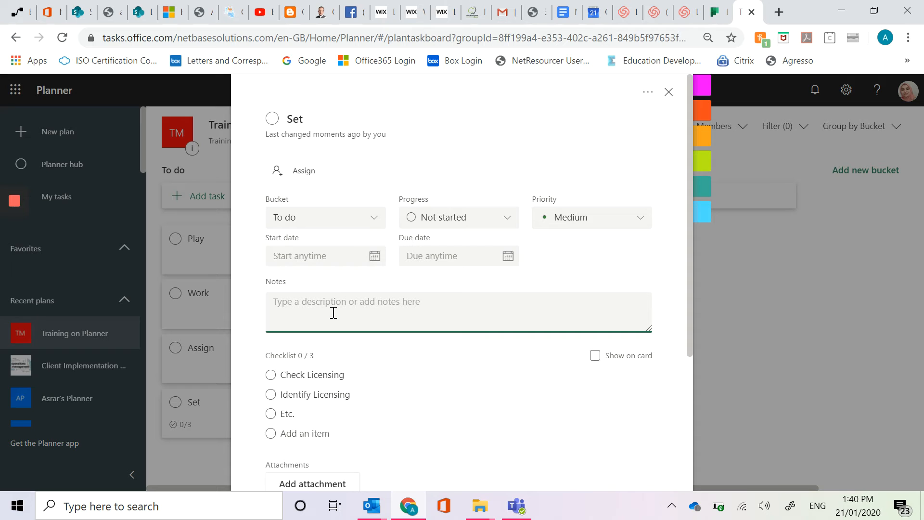
text(..........)
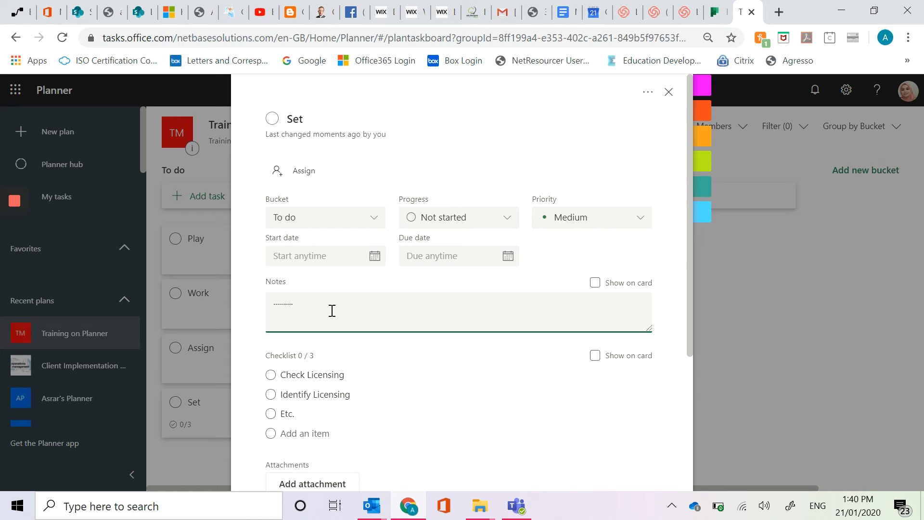
click(375, 259)
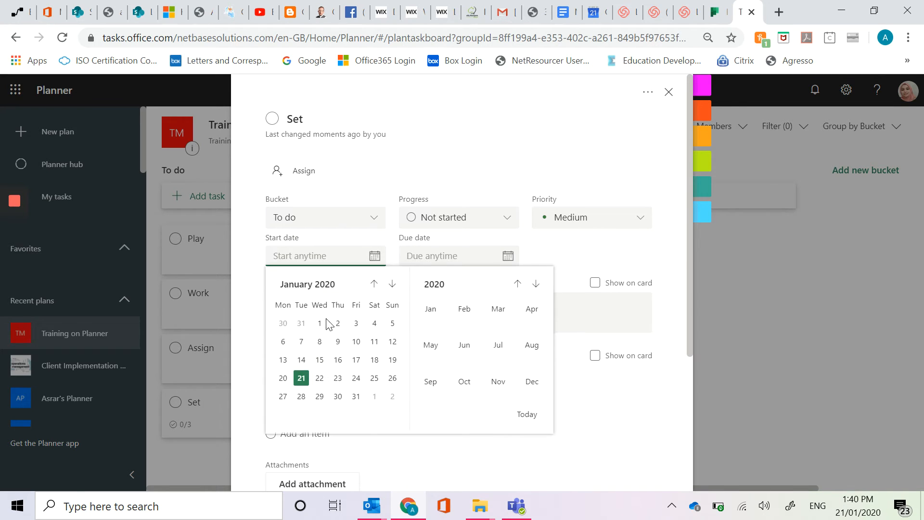
click(319, 378)
click(508, 256)
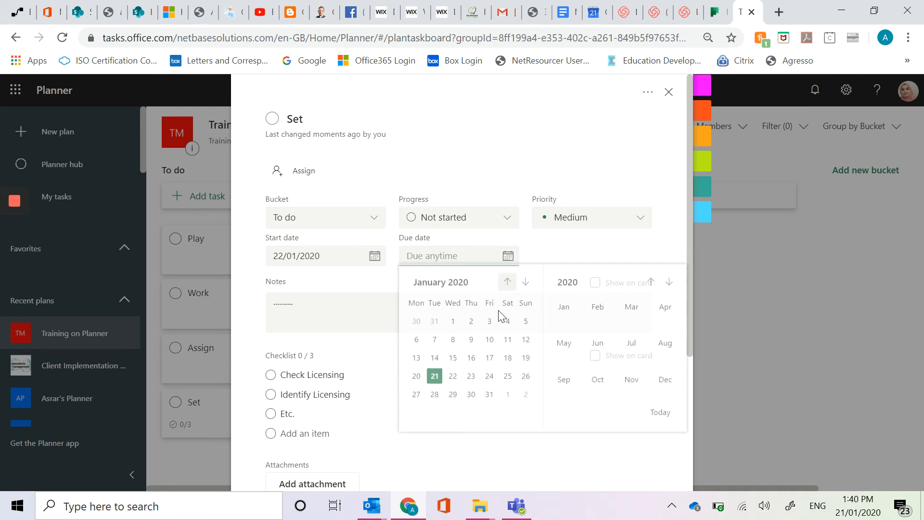
click(490, 376)
Look at the Set task's priority options and assign the task to the suggested plan member
click(611, 223)
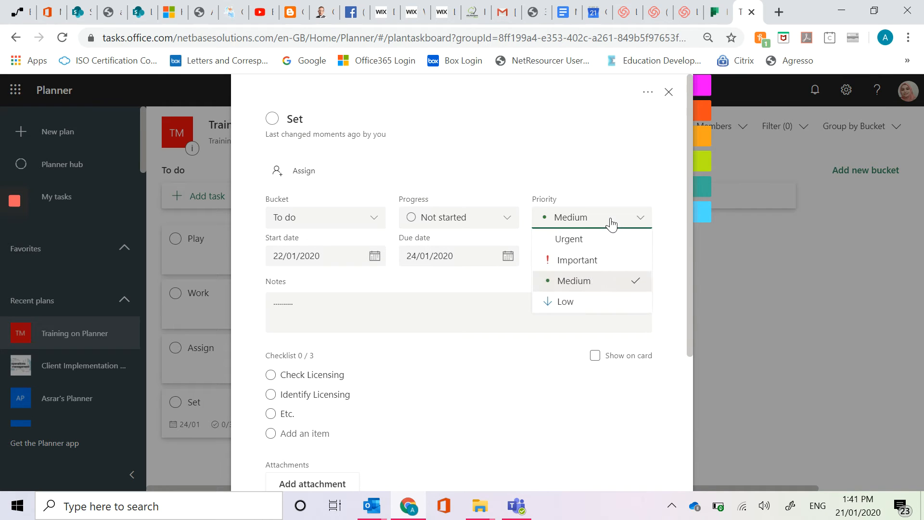
click(483, 219)
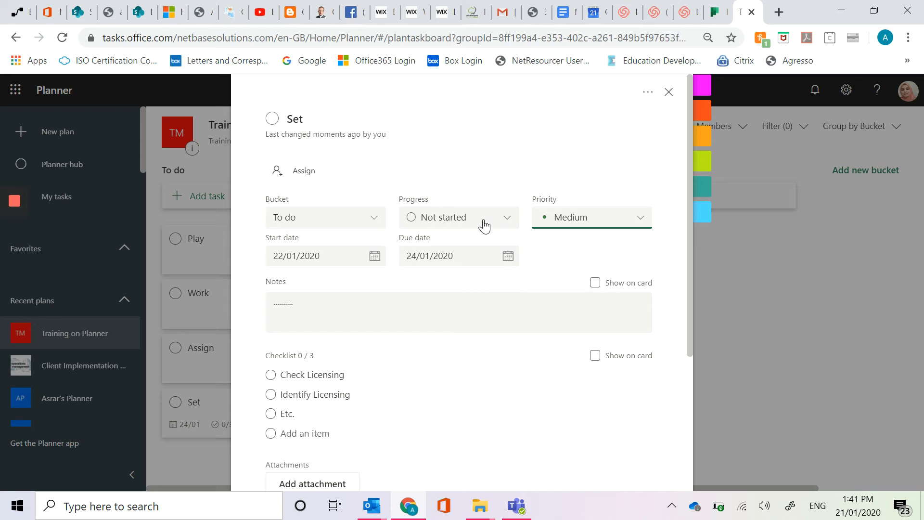
click(457, 185)
click(303, 178)
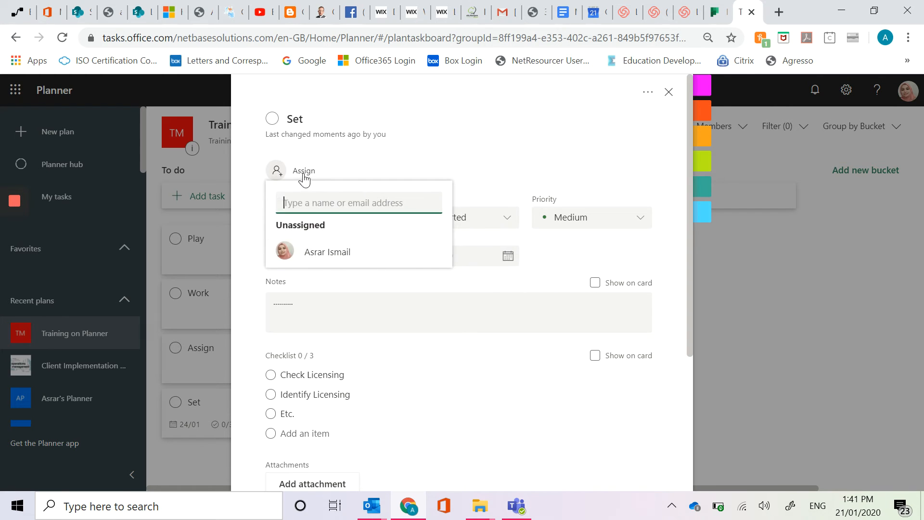
click(316, 254)
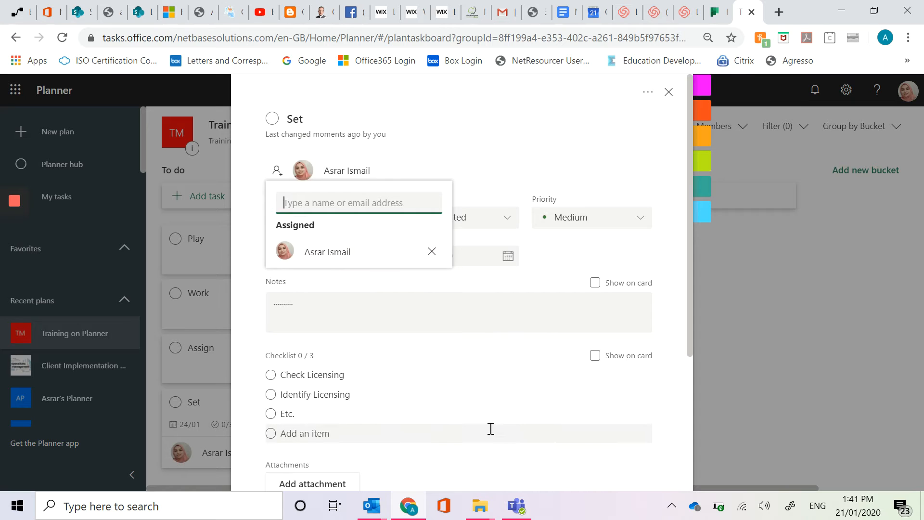
Begin a link attachment on the Set task and open the qualitymanagementaustralia.com.au website in a new browser tab to get its address
scroll(442, 427, down, 4)
click(311, 289)
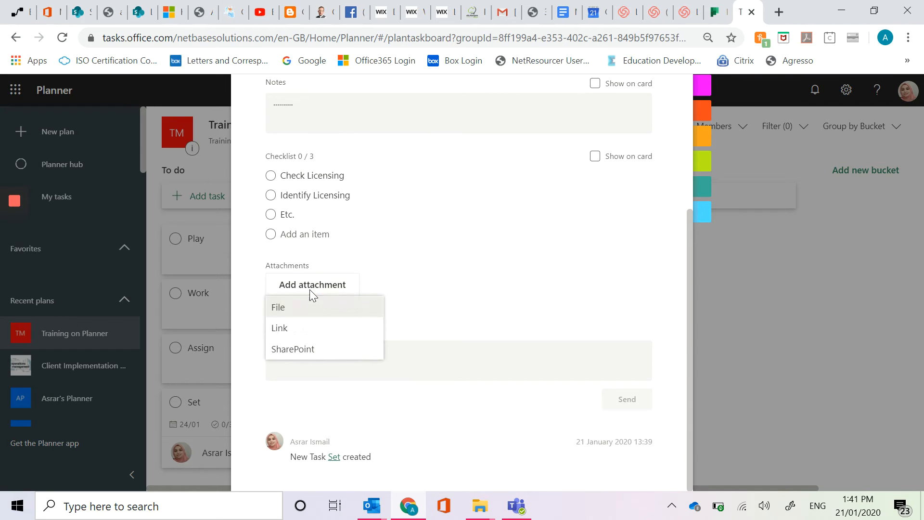
click(310, 328)
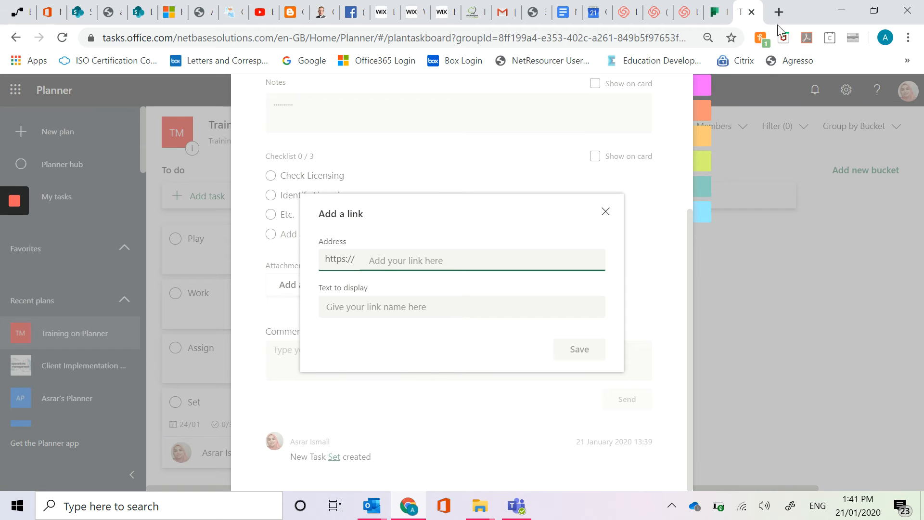
click(778, 13)
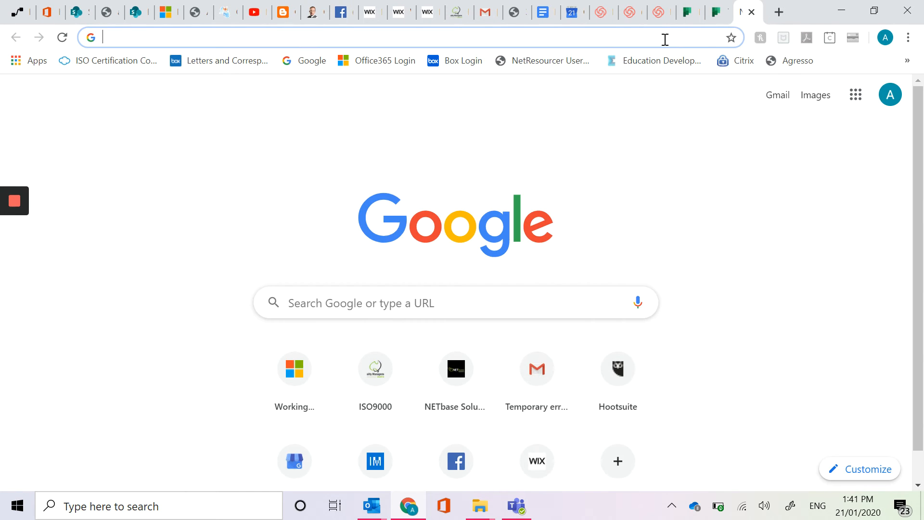
text(qmaus.com.au)
key(Return)
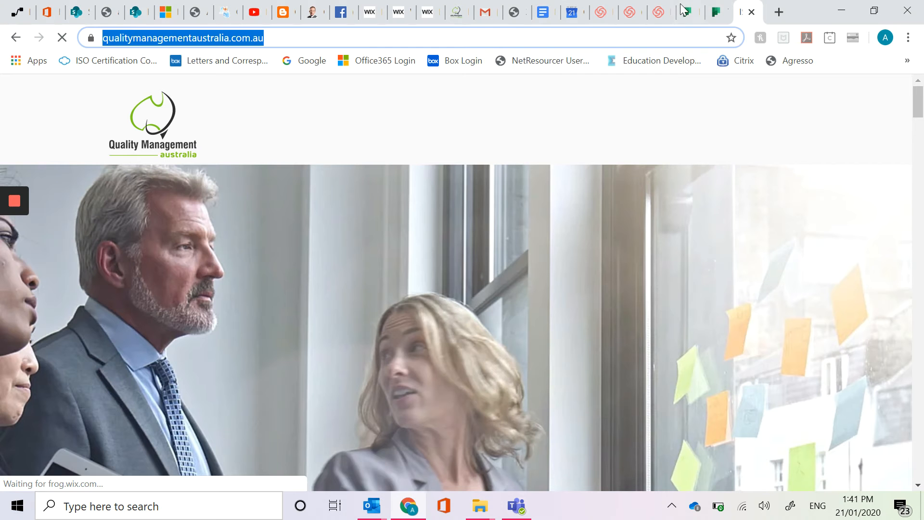
click(682, 8)
text(https://www.qualitymanagementaustralia.com.au/)
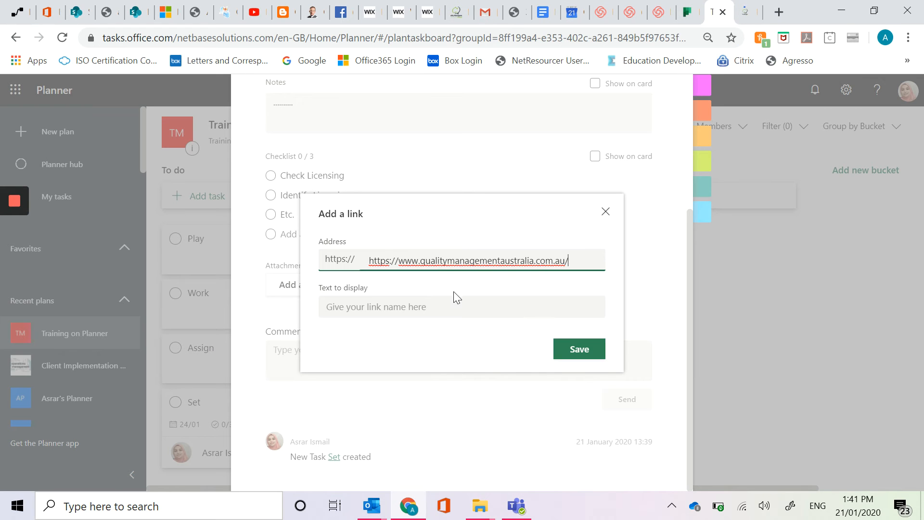
drag(402, 260, 272, 256)
key(BackSpace)
click(358, 306)
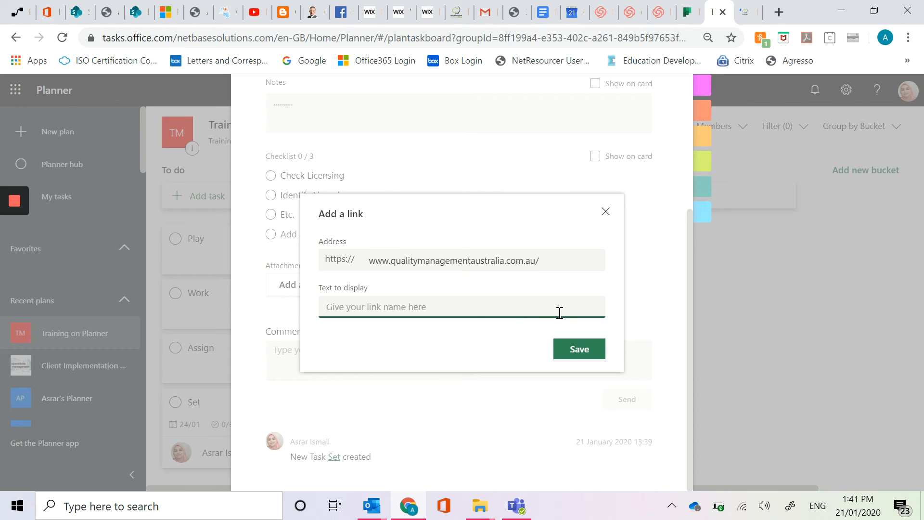
text(QMAus)
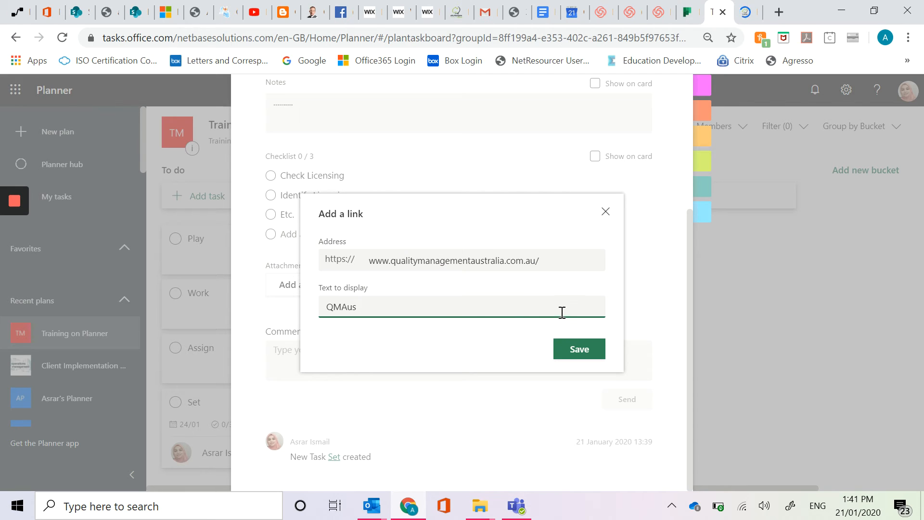
click(578, 348)
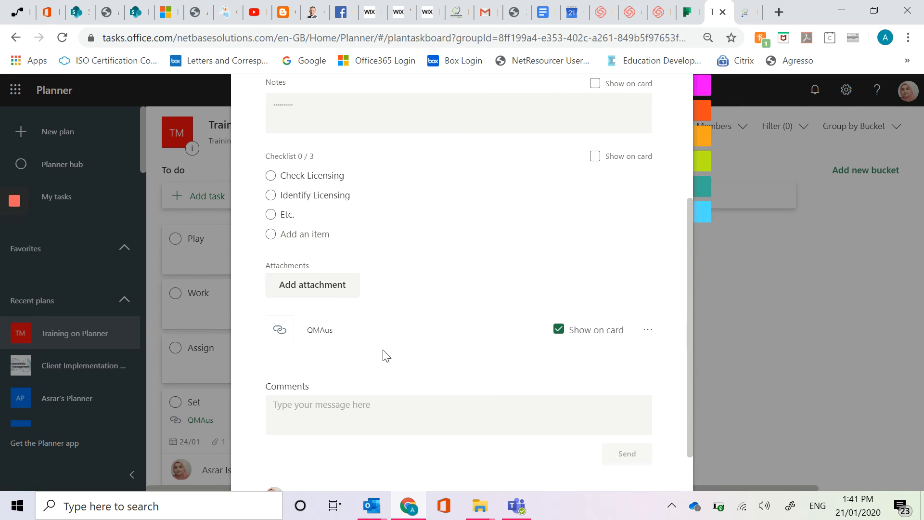
Show the Set task's checklist on its card and close the task details
click(597, 157)
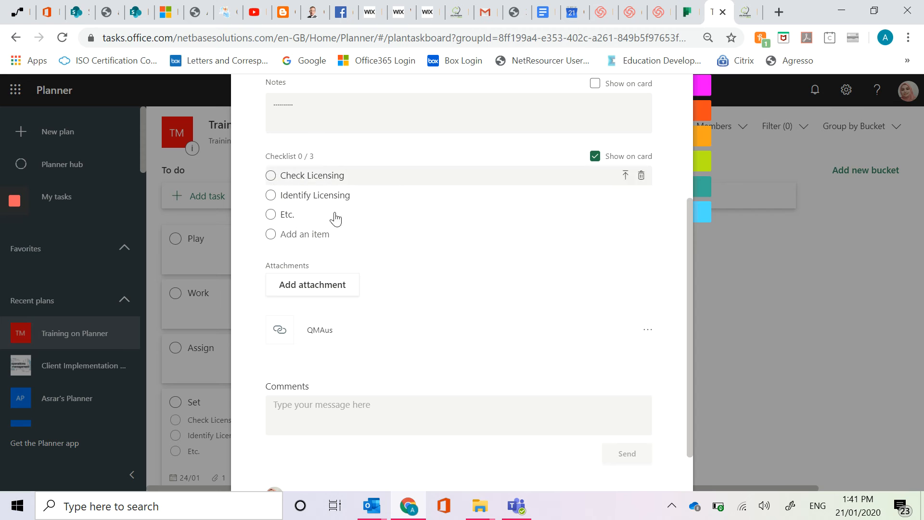
scroll(604, 394, down, 1)
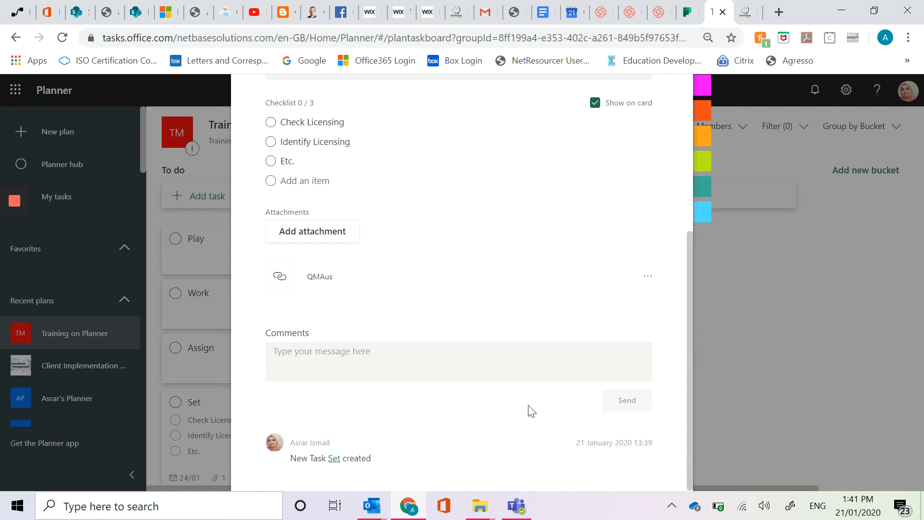
scroll(530, 411, up, 5)
click(668, 92)
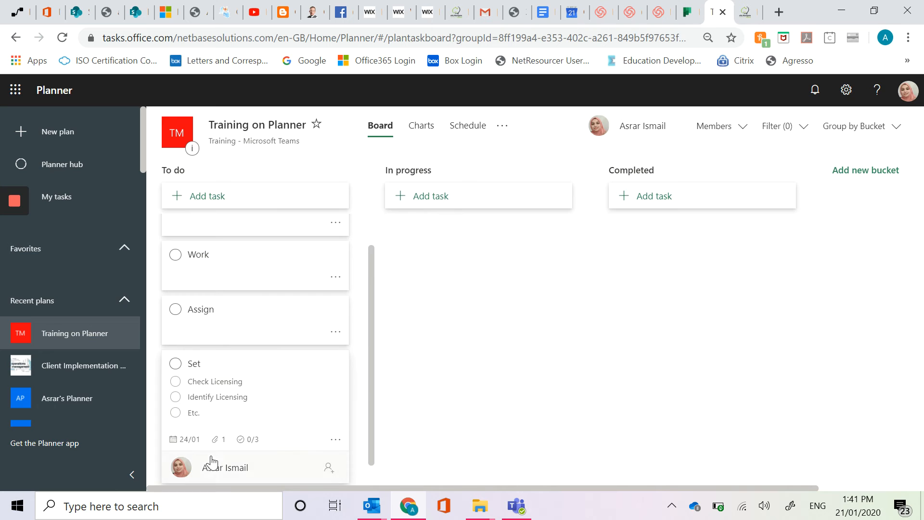
Examine the plan's charts for task status, tasks per bucket and tasks per member
click(426, 127)
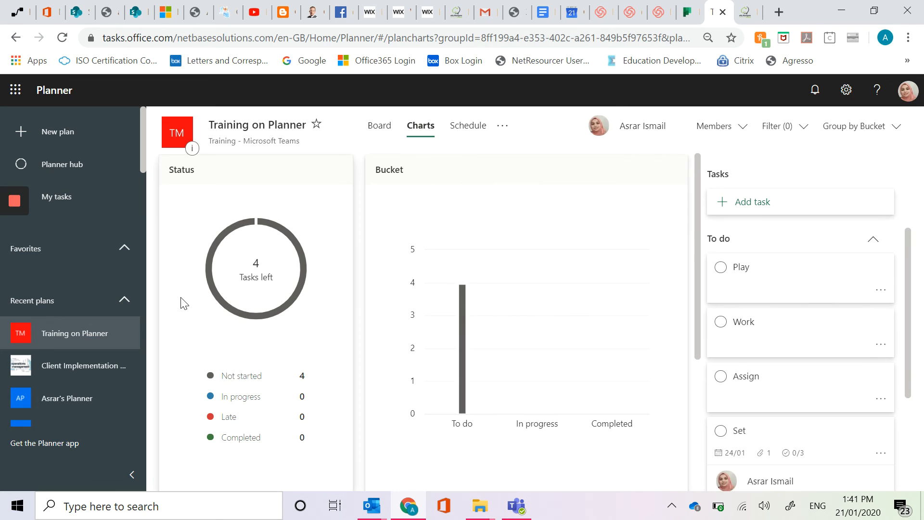
mouse_move(468, 295)
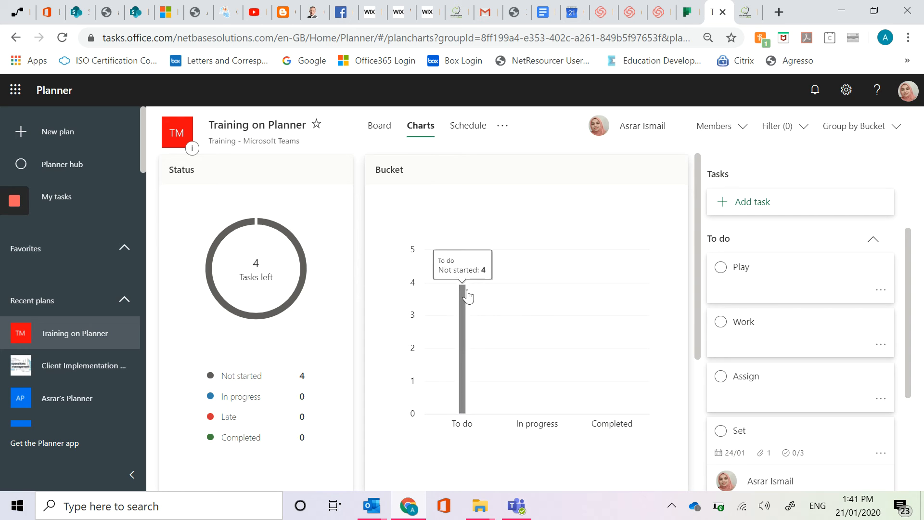
scroll(629, 299, down, 5)
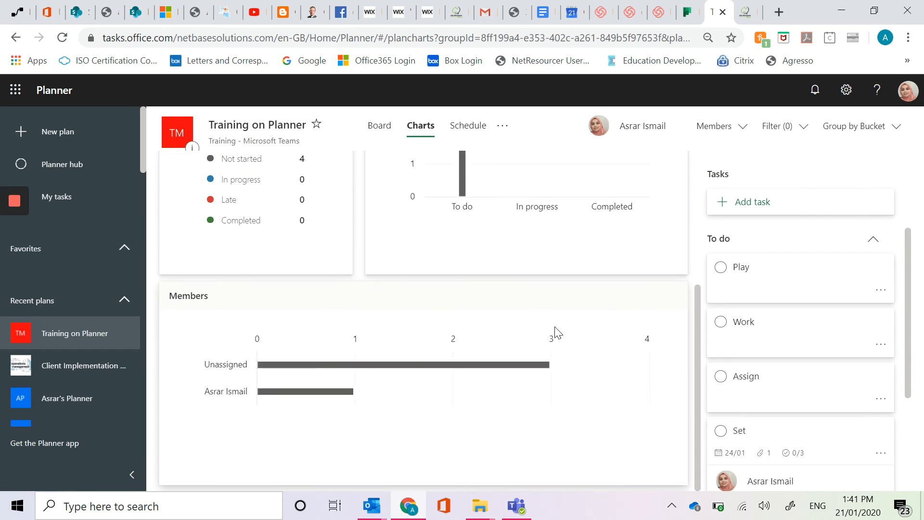
mouse_move(243, 399)
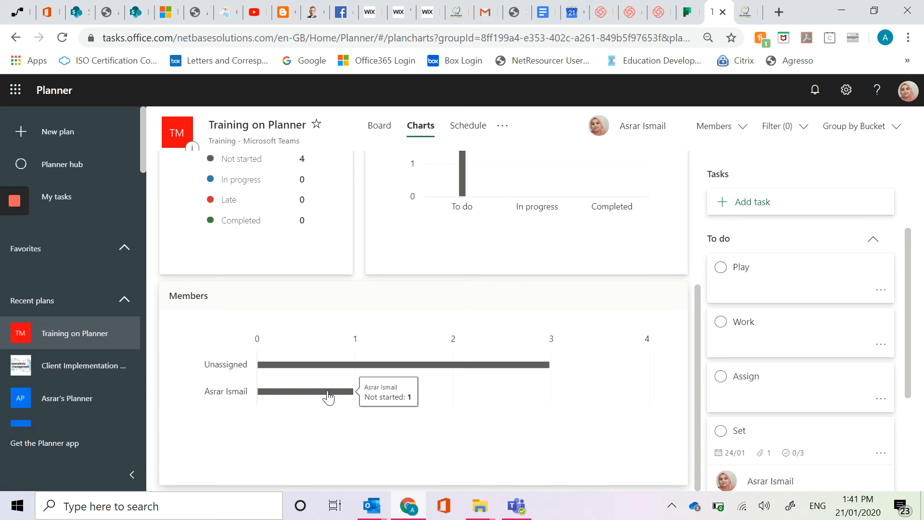
mouse_move(533, 363)
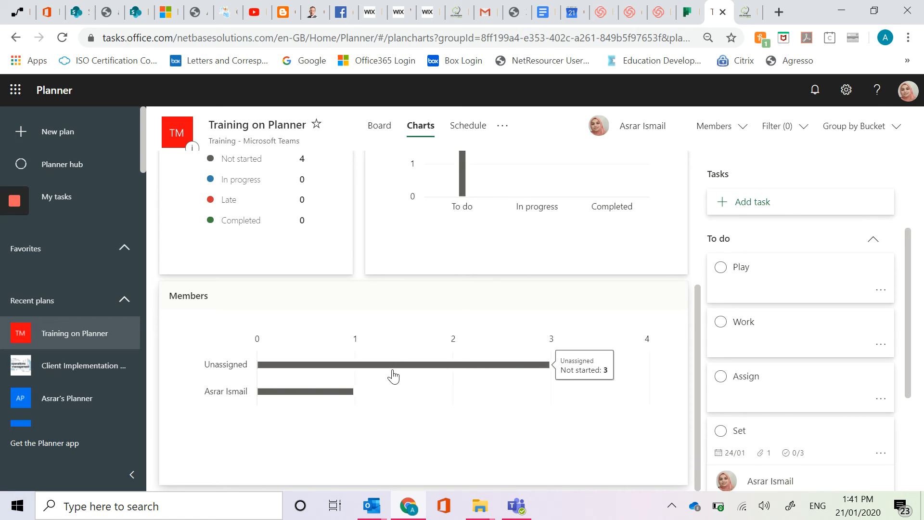
mouse_move(338, 400)
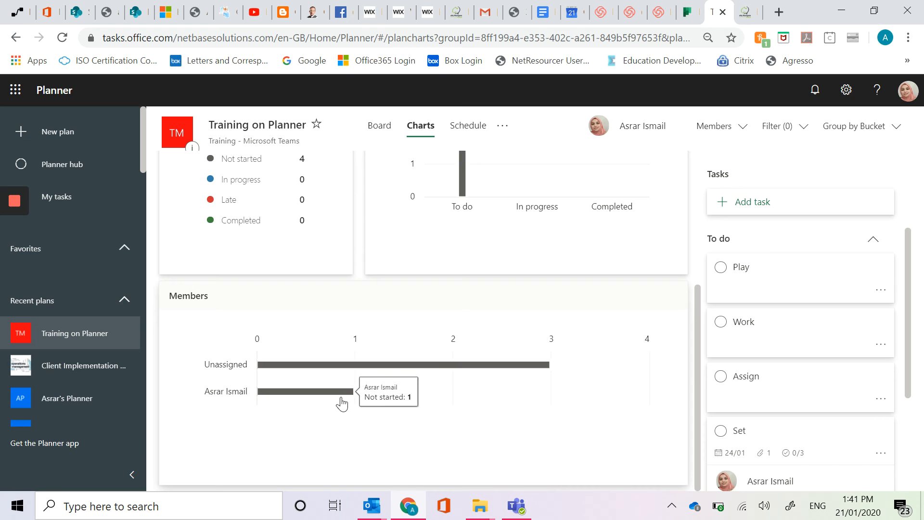
scroll(373, 229, up, 5)
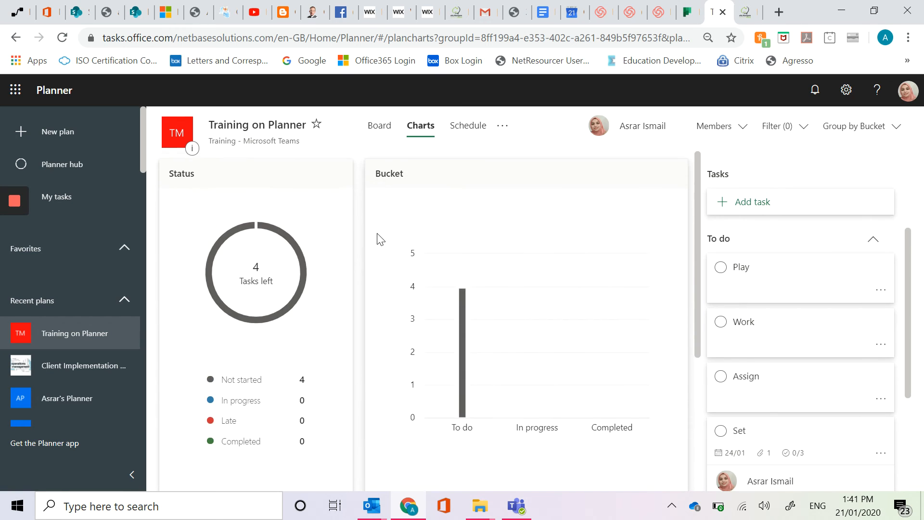
mouse_move(276, 243)
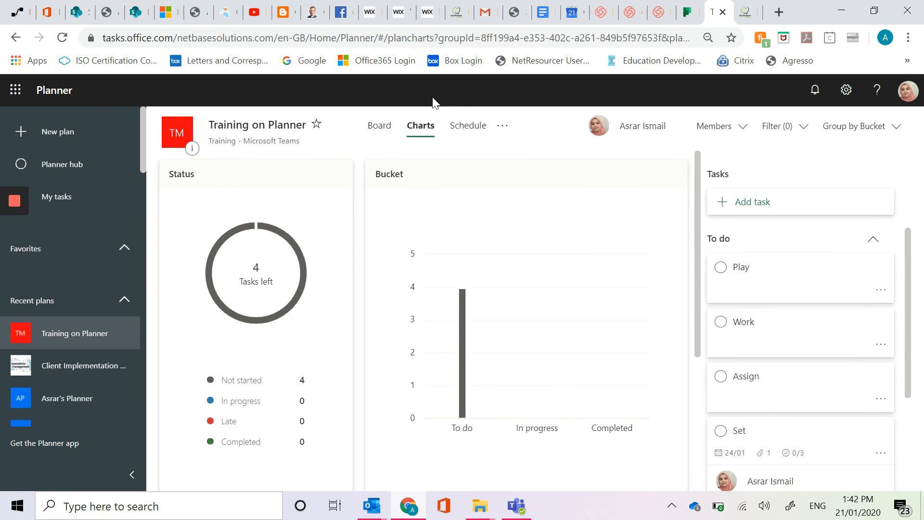
View the plan's January 2020 schedule, checking the Set task's details from the calendar and closing them
click(459, 129)
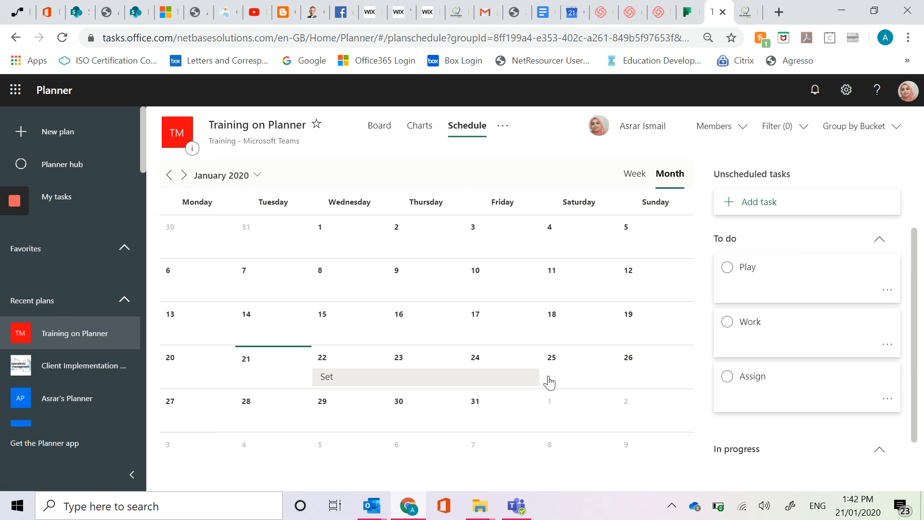
drag(369, 385, 374, 384)
click(669, 90)
Switch to Microsoft Teams and expand the Training - Microsoft Teams team in the teams list to show its channels
key(alt+Tab)
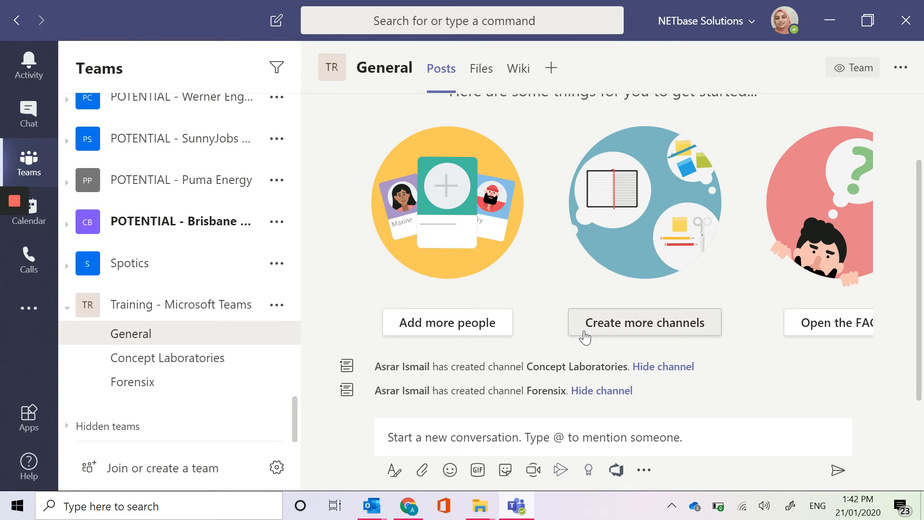
scroll(609, 358, up, 2)
click(137, 308)
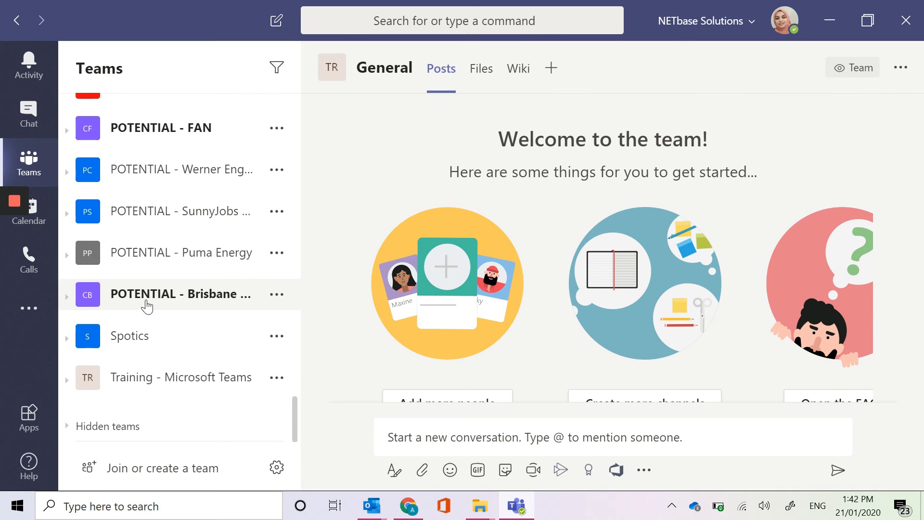
click(166, 381)
click(188, 304)
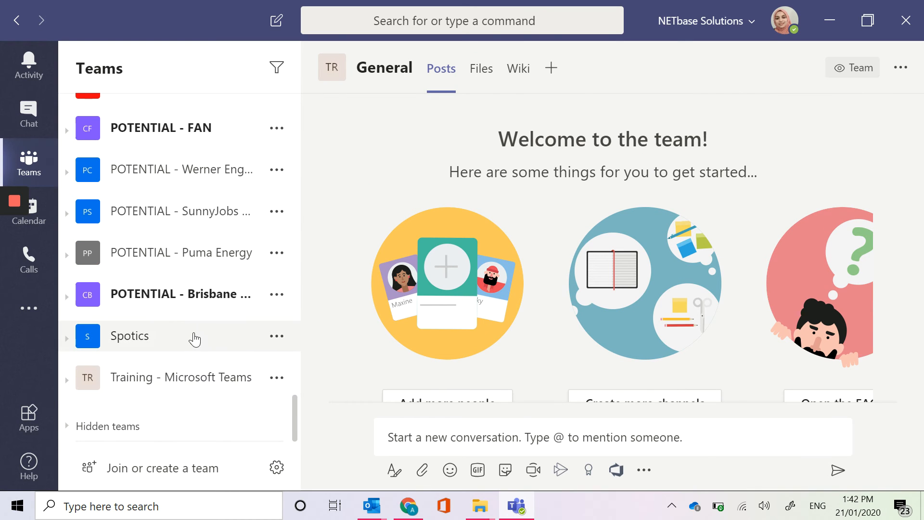
click(279, 382)
click(278, 382)
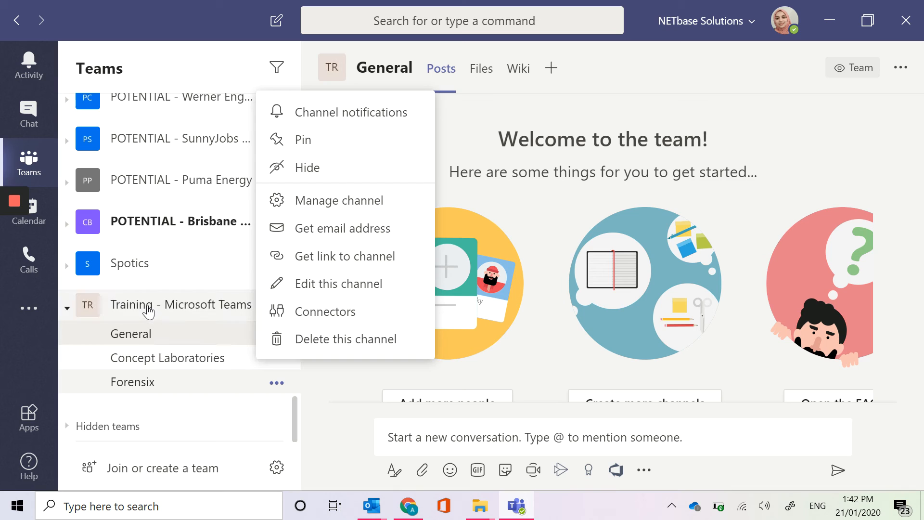
click(122, 317)
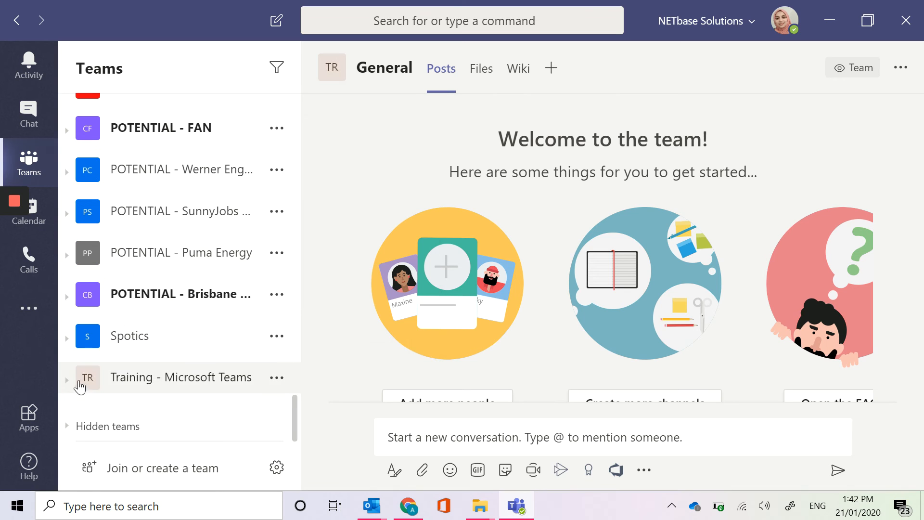
click(96, 380)
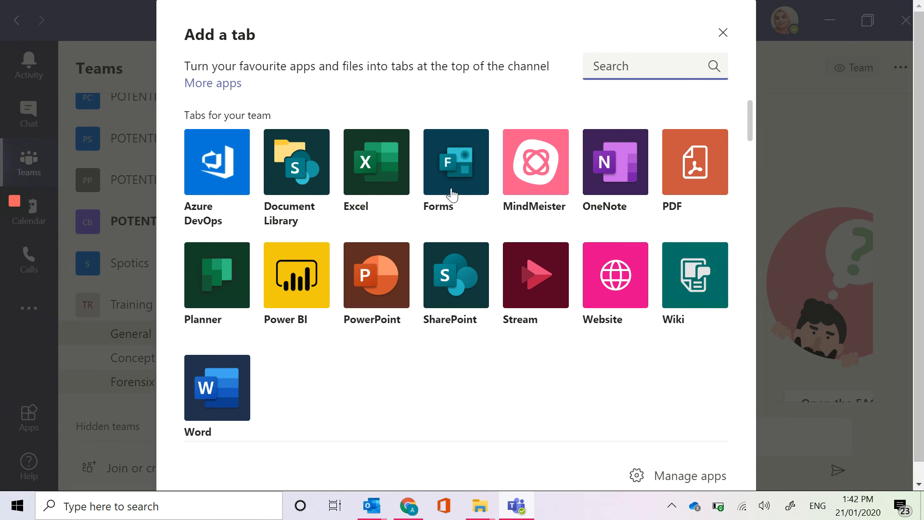
Add a Planner tab to the General channel using the existing plan Training on Planner, without posting about it to the channel
click(224, 295)
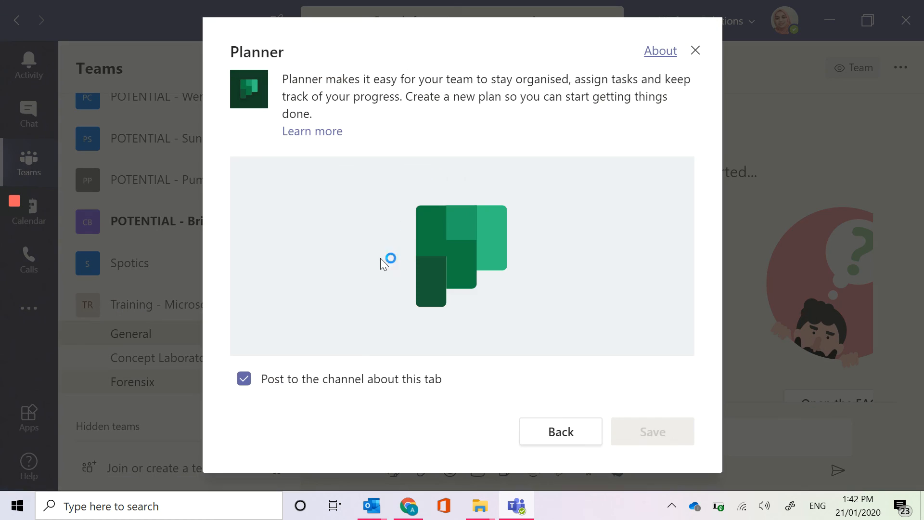
click(309, 379)
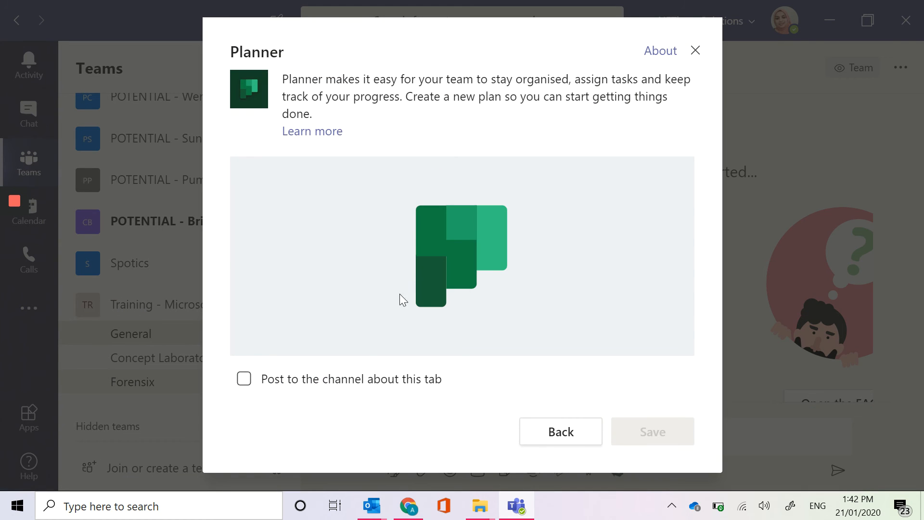
click(361, 272)
click(352, 319)
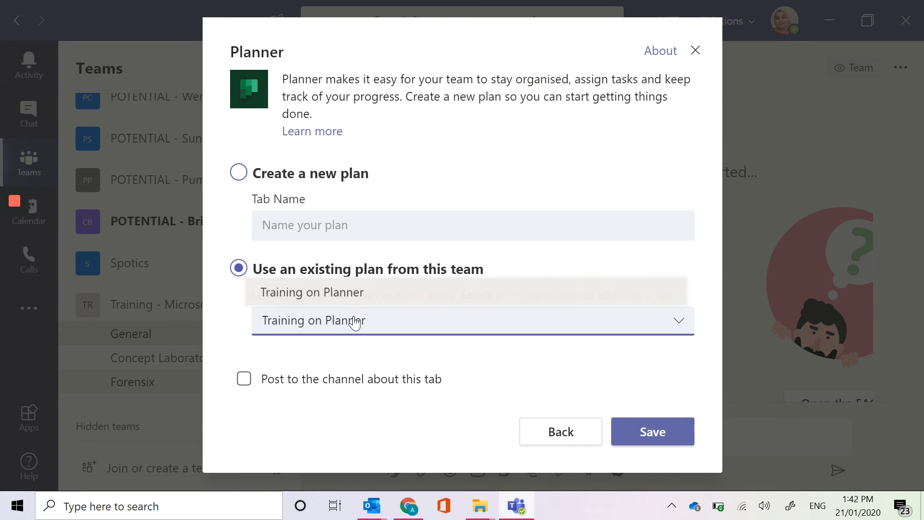
click(371, 293)
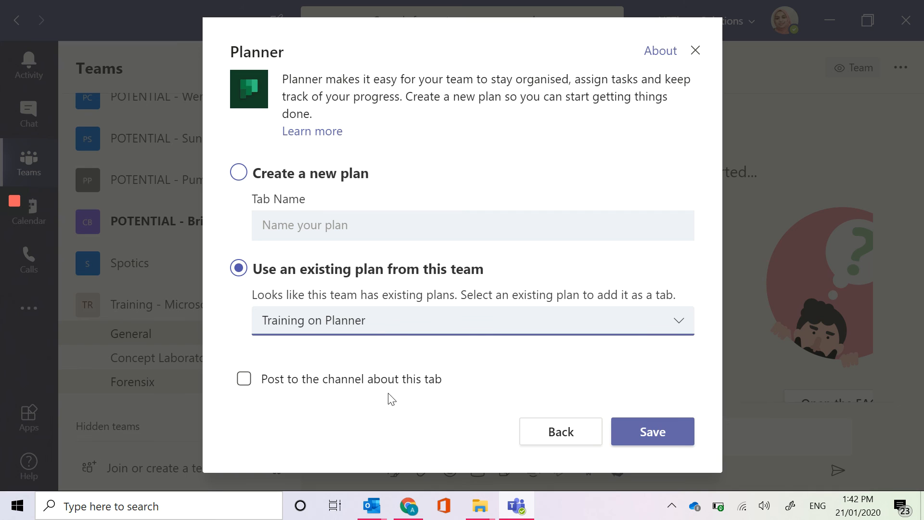
click(672, 441)
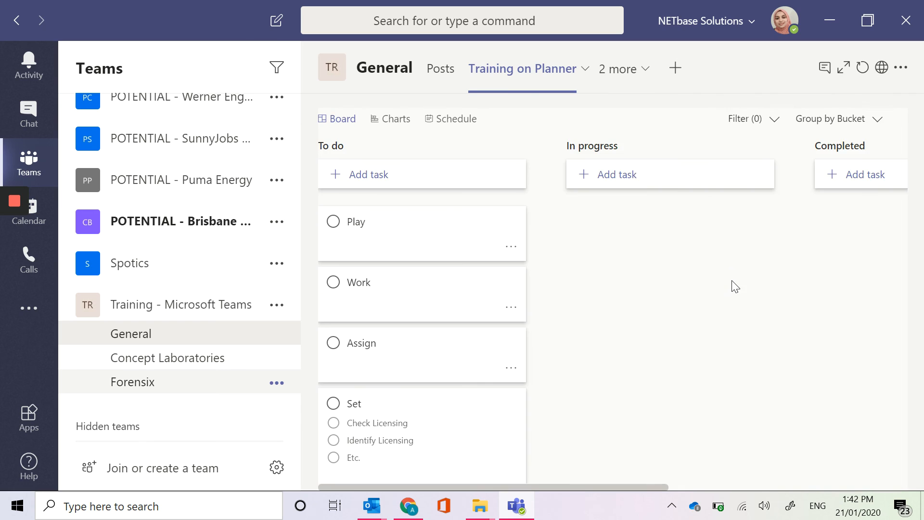
Adjust the display zoom to 100% for viewing the plan board in the Training on Planner tab
key(ctrl+minus)
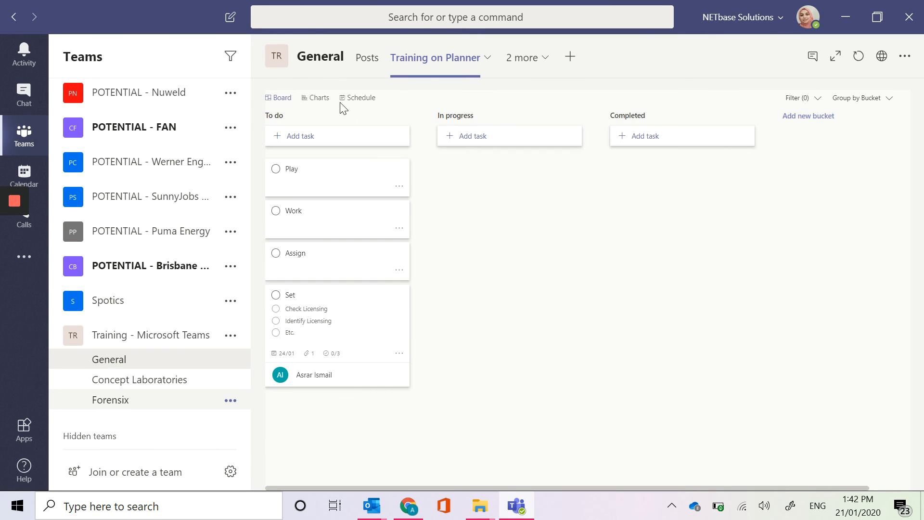
key(ctrl+minus)
key(ctrl+minus)
key(ctrl+minus)
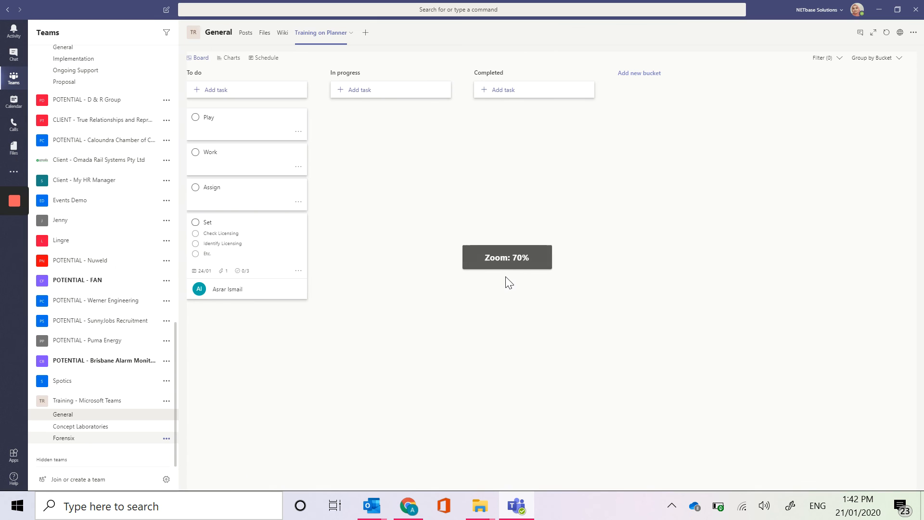
key(ctrl+plus)
key(ctrl+minus)
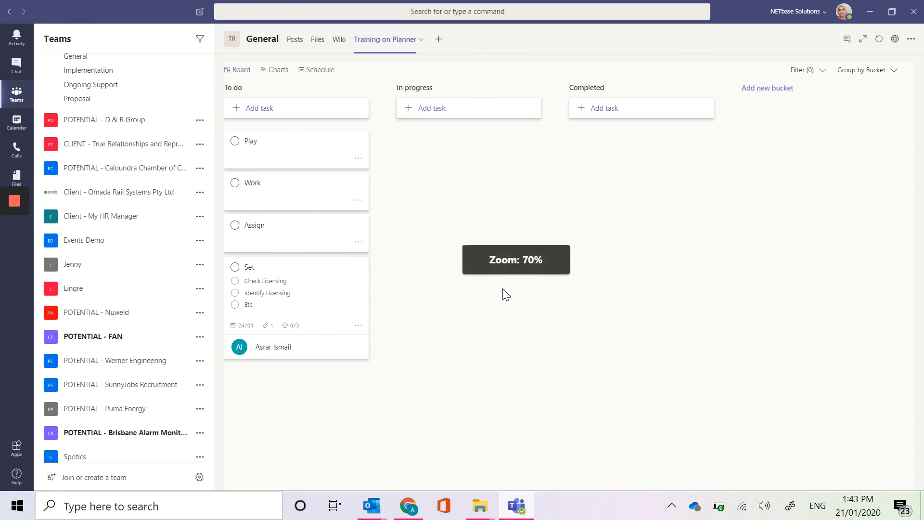
key(ctrl+plus)
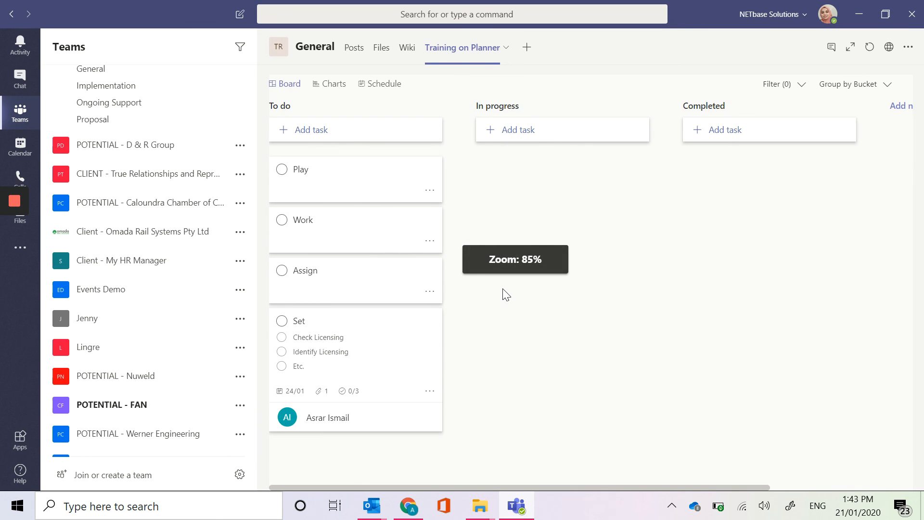
key(ctrl+plus)
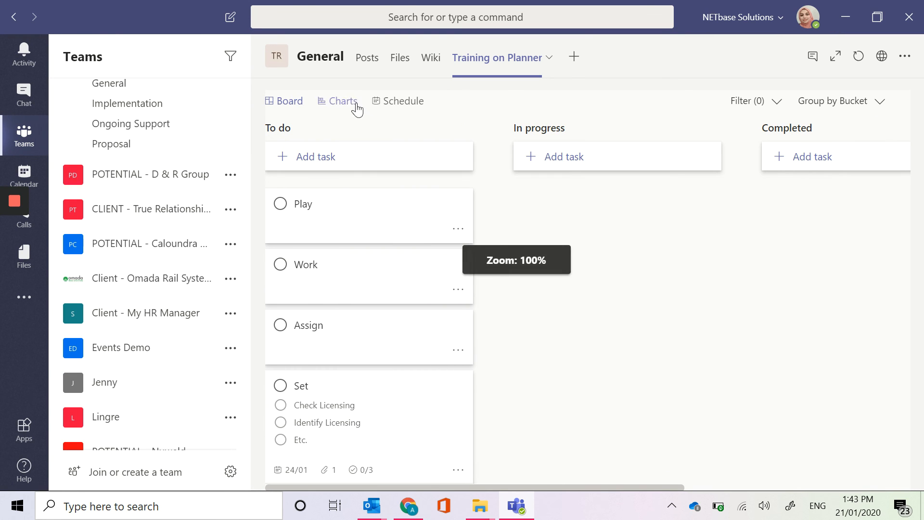
View the plan's charts, its January 2020 schedule and the list of unscheduled tasks within the channel tab
click(355, 102)
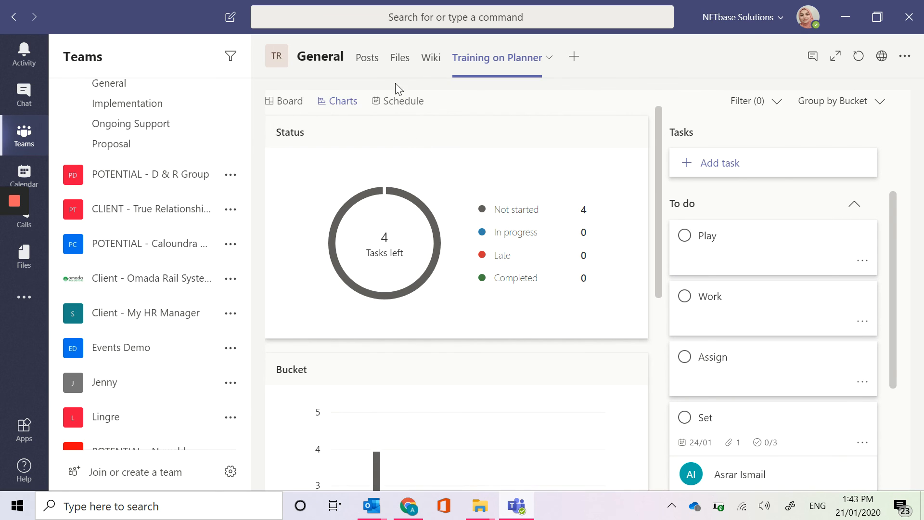
click(400, 101)
scroll(650, 280, down, 1)
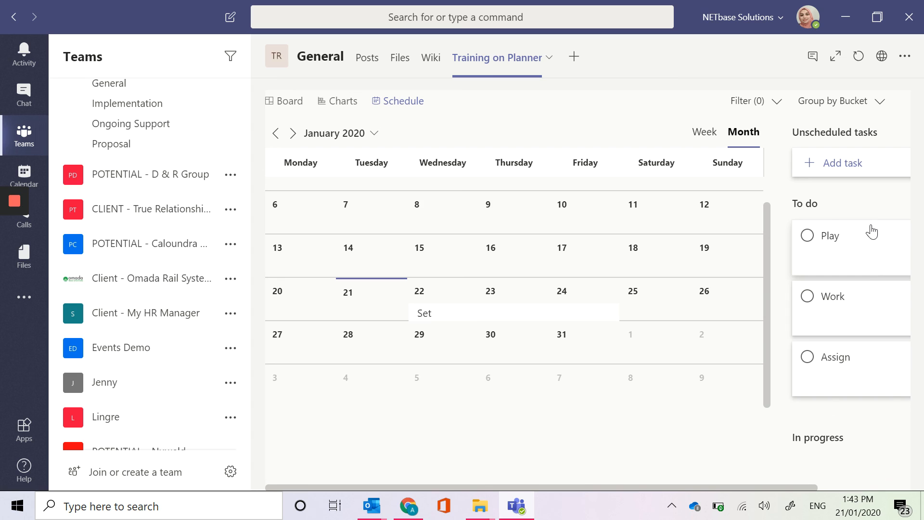
drag(871, 232, 856, 422)
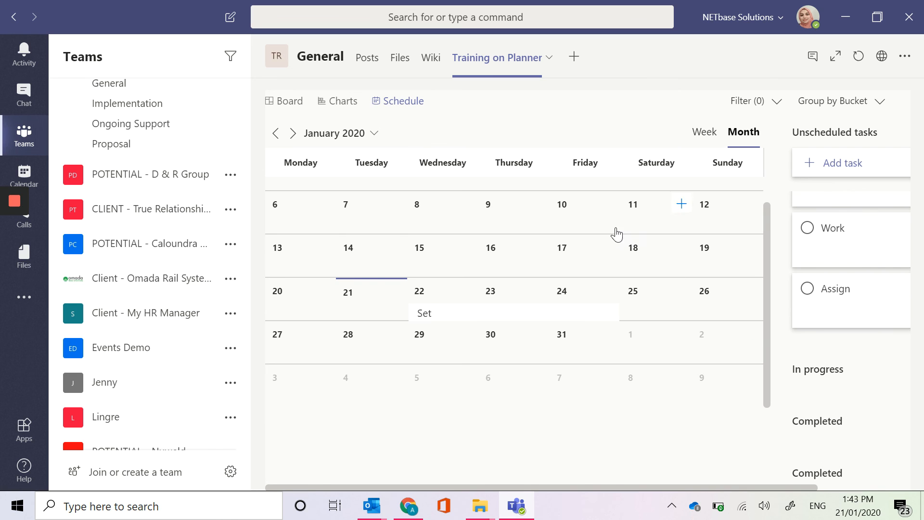